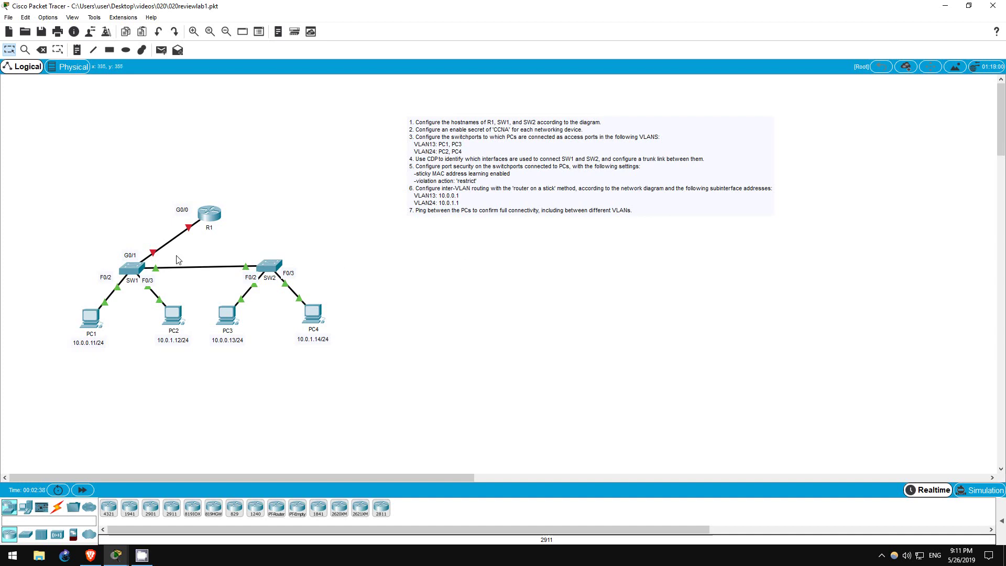
Step: In the router's CLI, set its hostname to R1 from global configuration mode
click(203, 213)
click(444, 141)
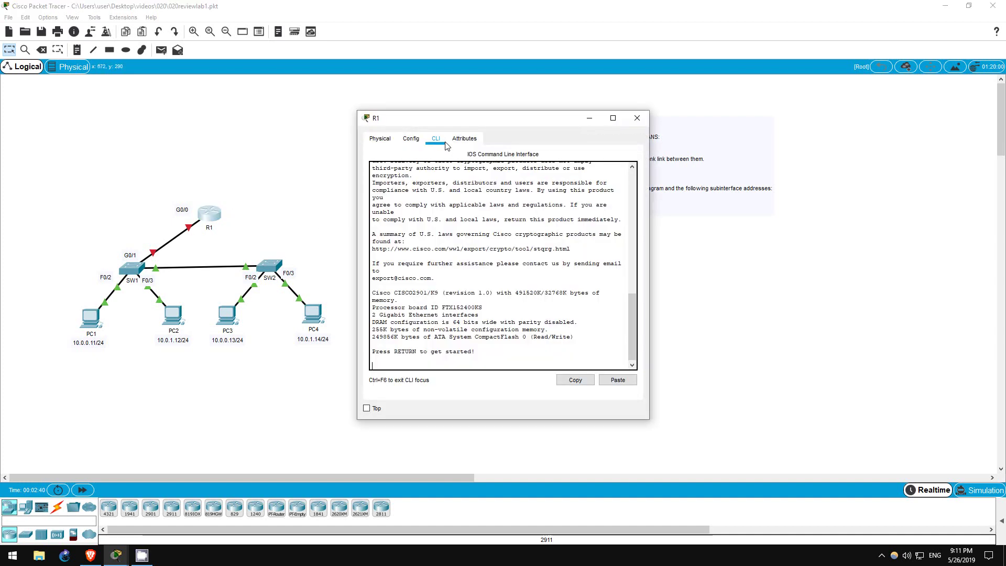
text(en)
key(Return)
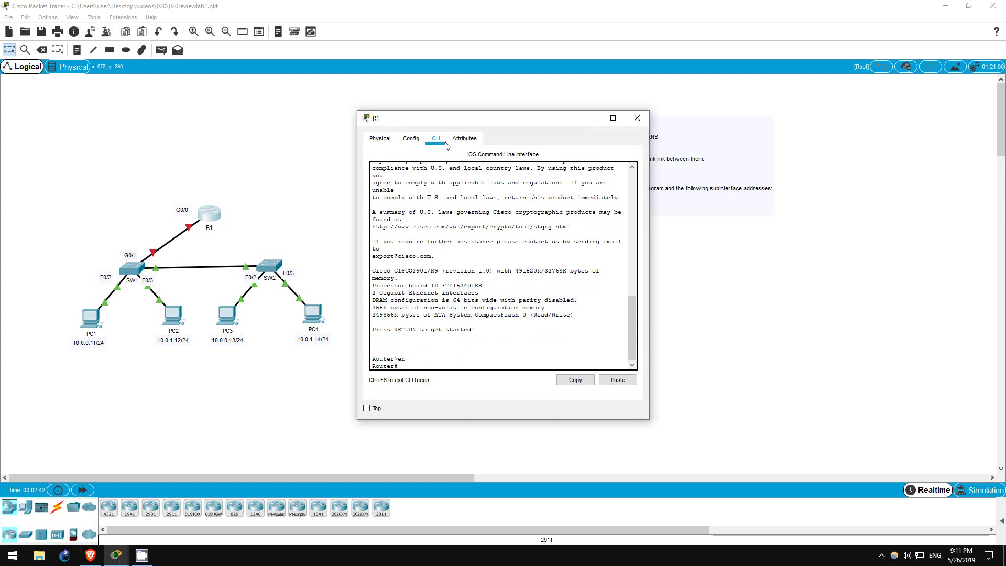
text(conf t)
key(Return)
text(host)
key(Tab)
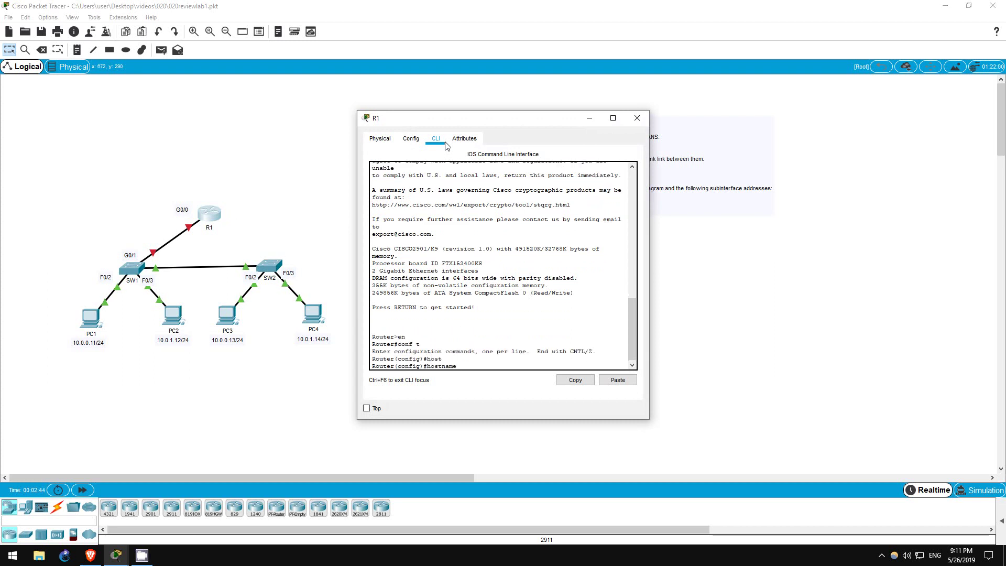
text(R1)
key(Return)
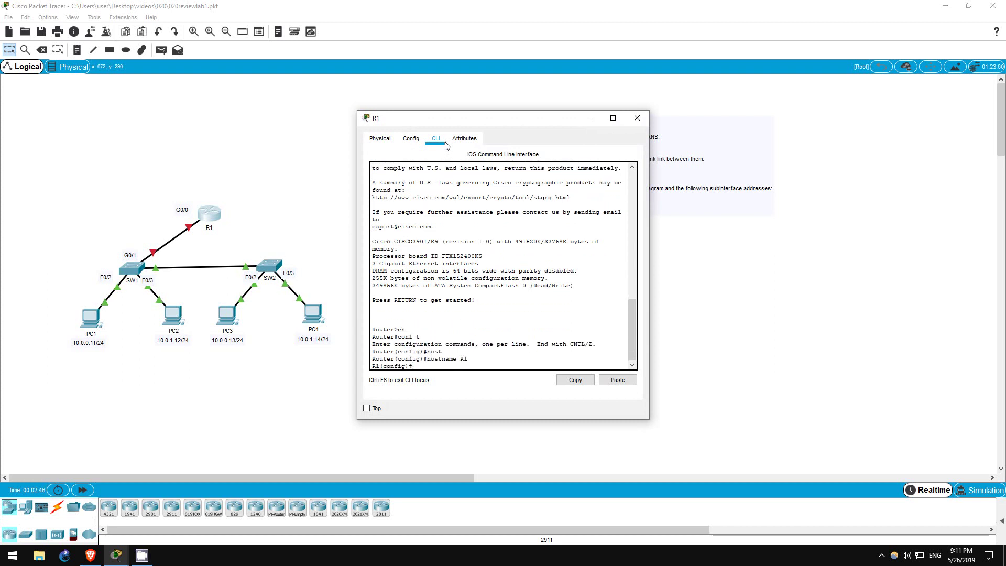
Step: Give the first switch the hostname SW1 from its CLI
click(127, 266)
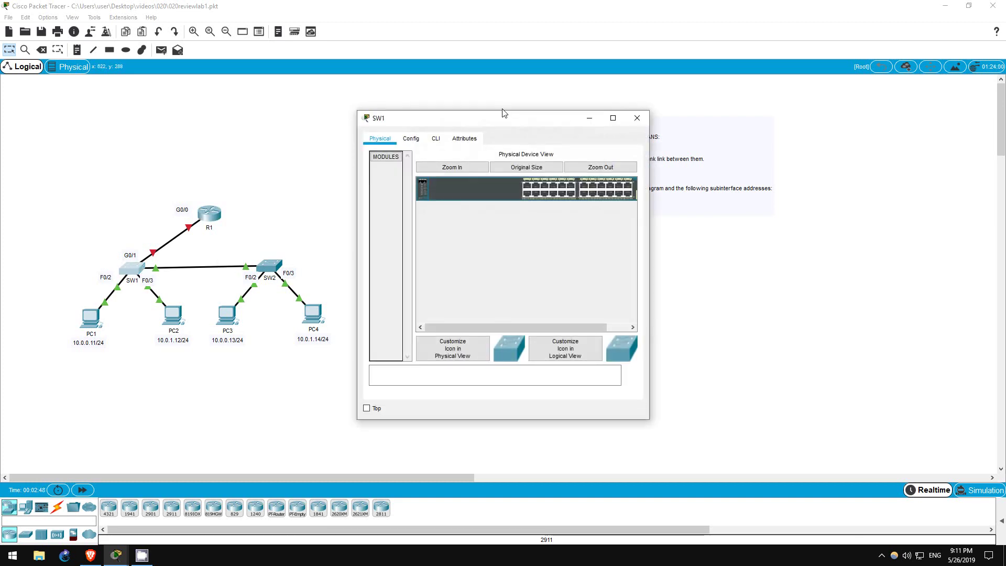
click(437, 141)
text(en)
key(Return)
text(conf t)
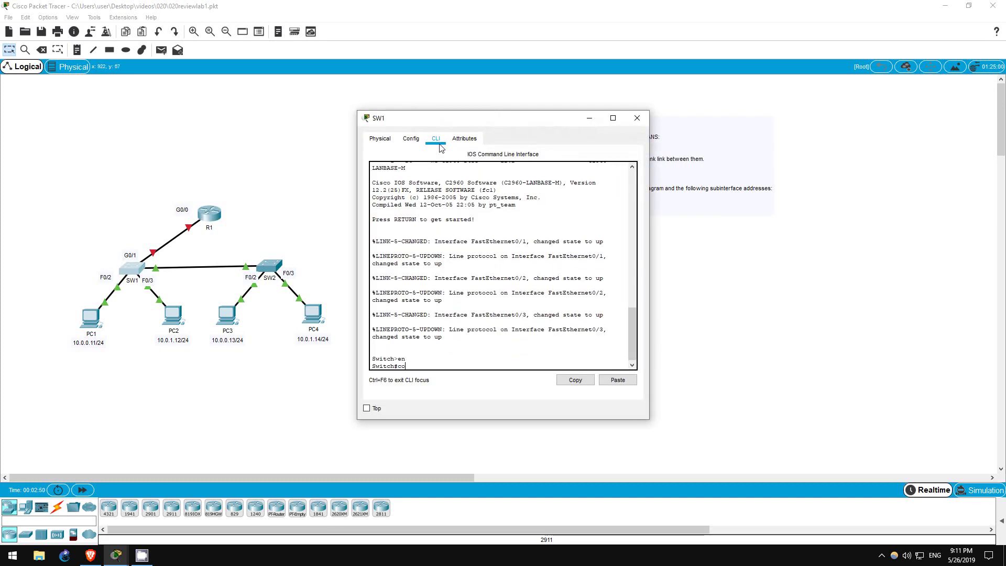
key(Return)
text(host)
key(Tab)
text(SW1)
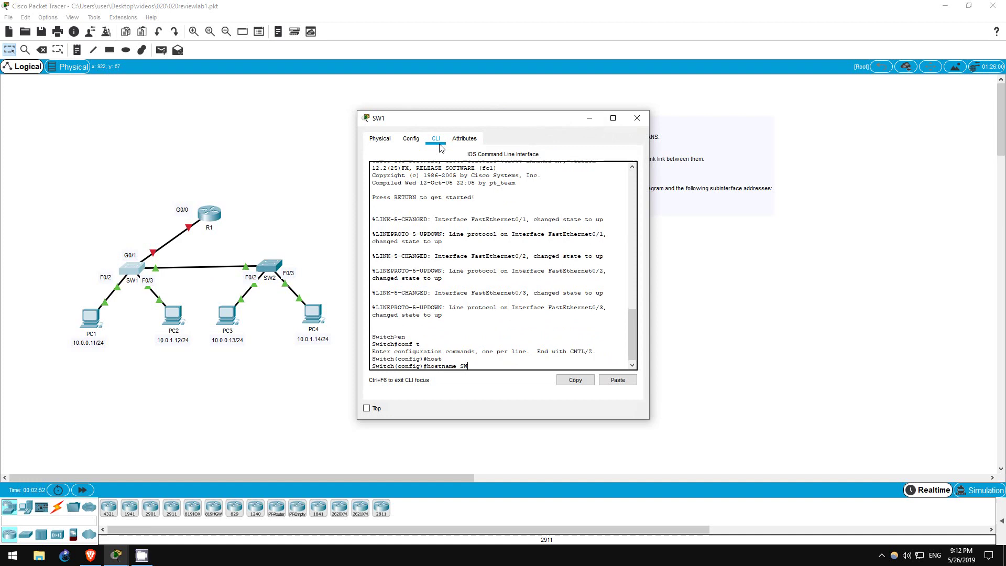
key(Return)
Step: Bring the second switch's CLI into global configuration mode and begin the hostname command
click(275, 269)
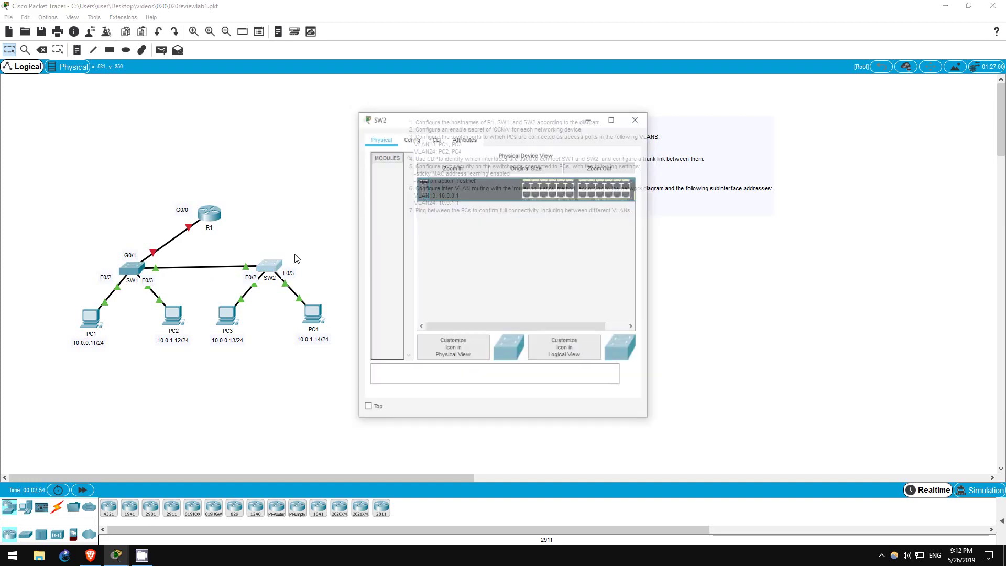
click(436, 141)
text(en)
key(Return)
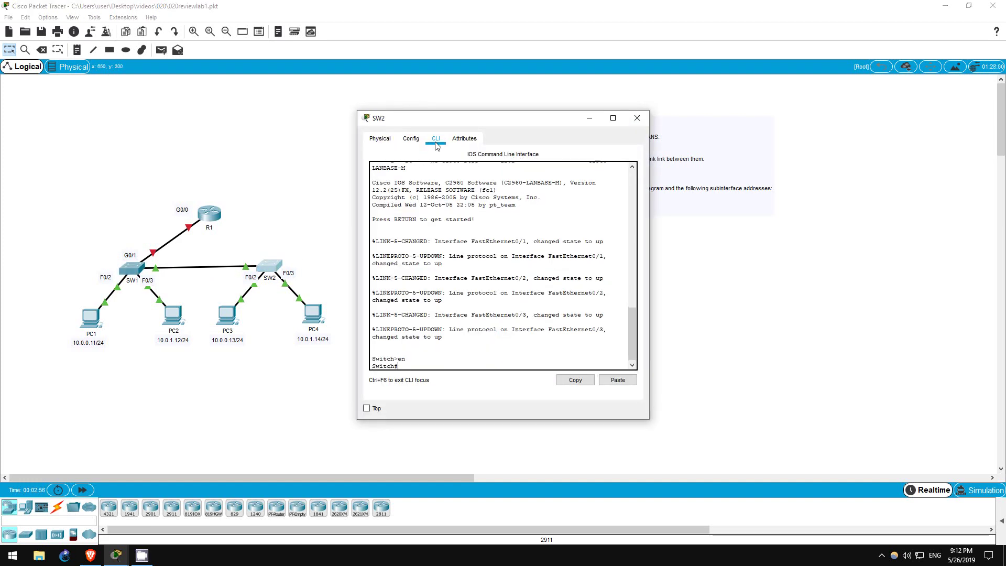
text(conf t)
key(Return)
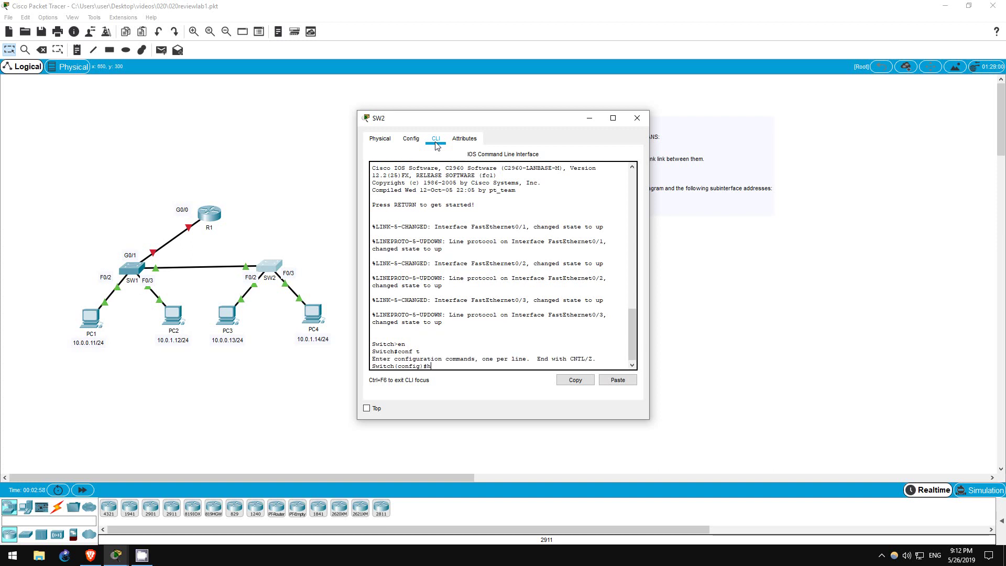
text(host)
key(Tab)
Step: Finish naming the switch SW2 and set its enable secret to the lab password
text(SW)
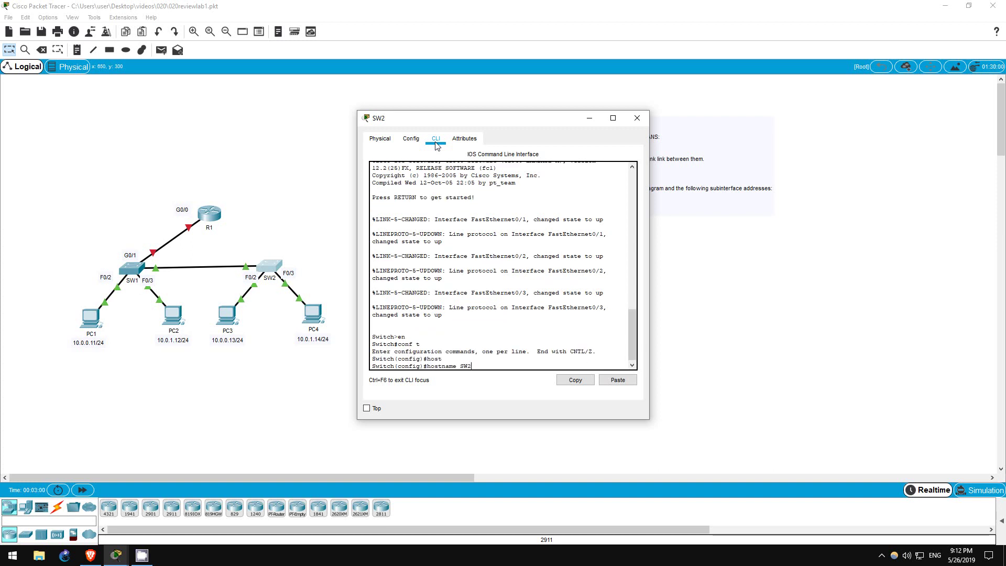
text(2)
key(Return)
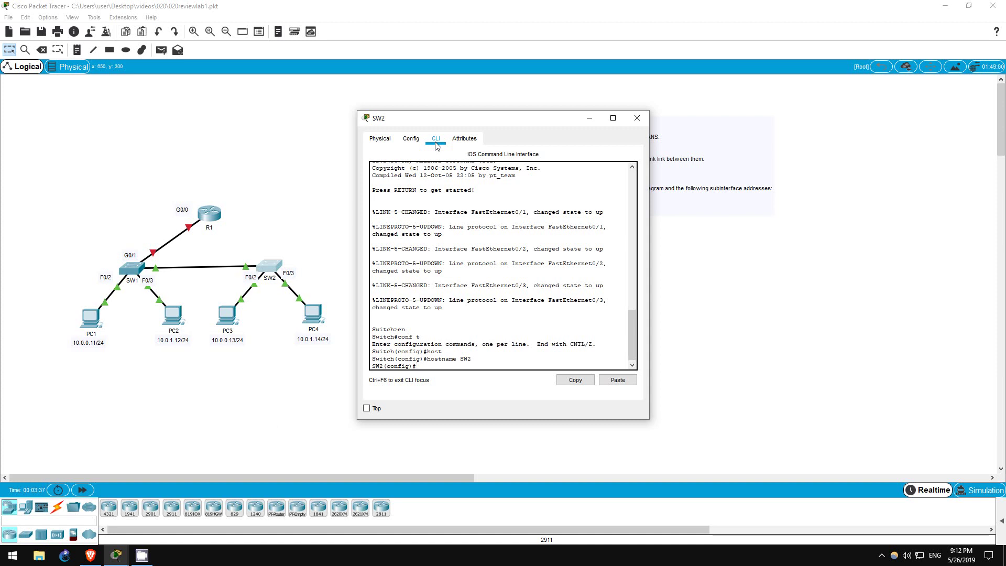
text(ena)
key(Tab)
text(sec)
key(Tab)
text(CCNA)
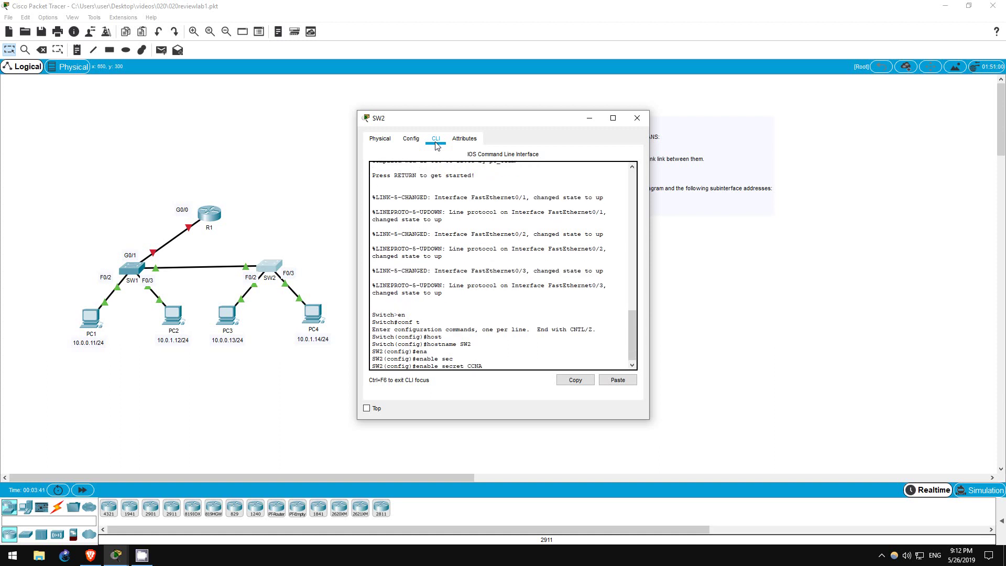
key(Return)
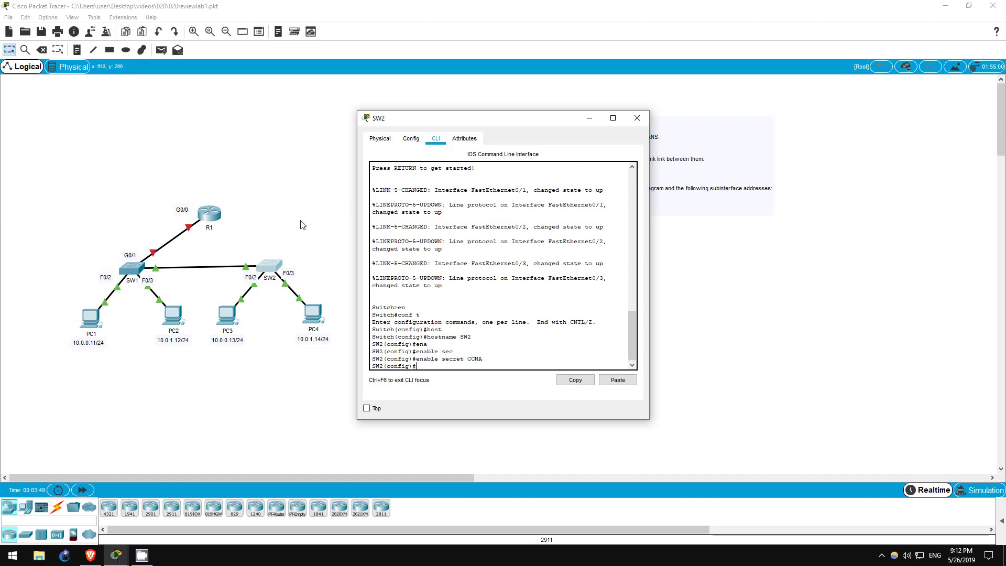
Step: Set the same enable secret password on SW1
click(142, 265)
key(Tab)
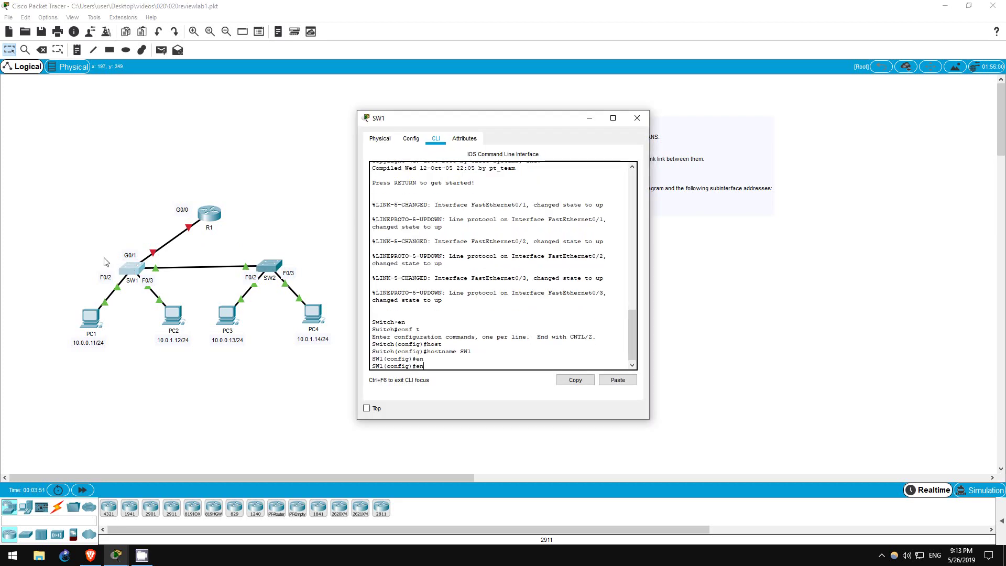
text(able secr)
key(Tab)
text(CCNA)
key(Return)
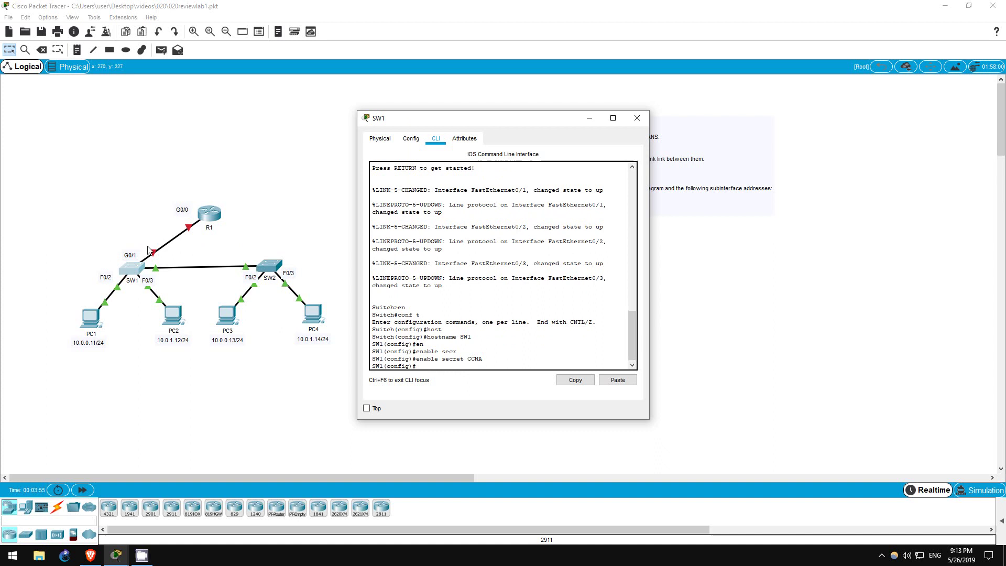
Step: Set the enable secret password on R1 and close its window
click(215, 218)
text(en)
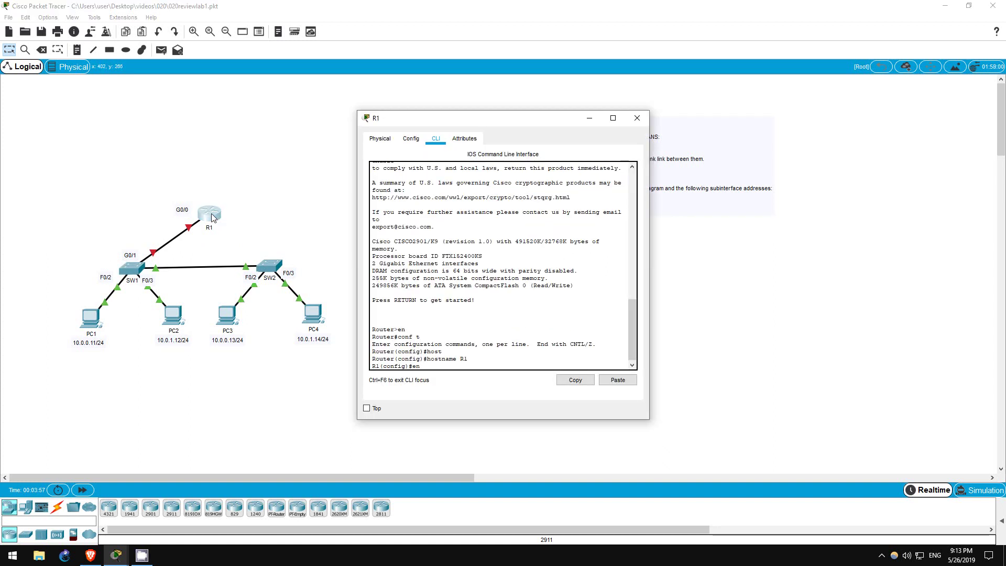
text(able secret CCNA)
key(Return)
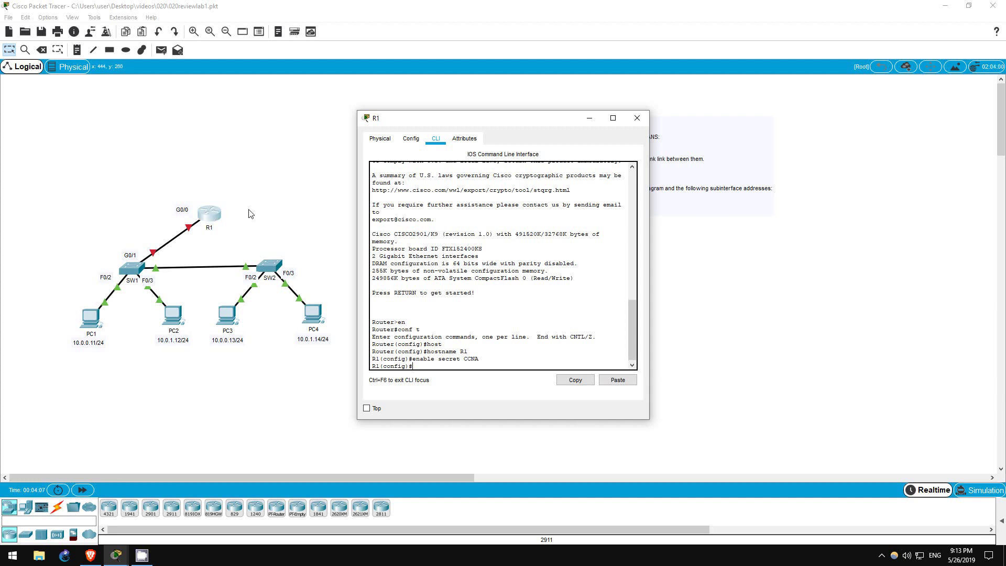
key(alt+F4)
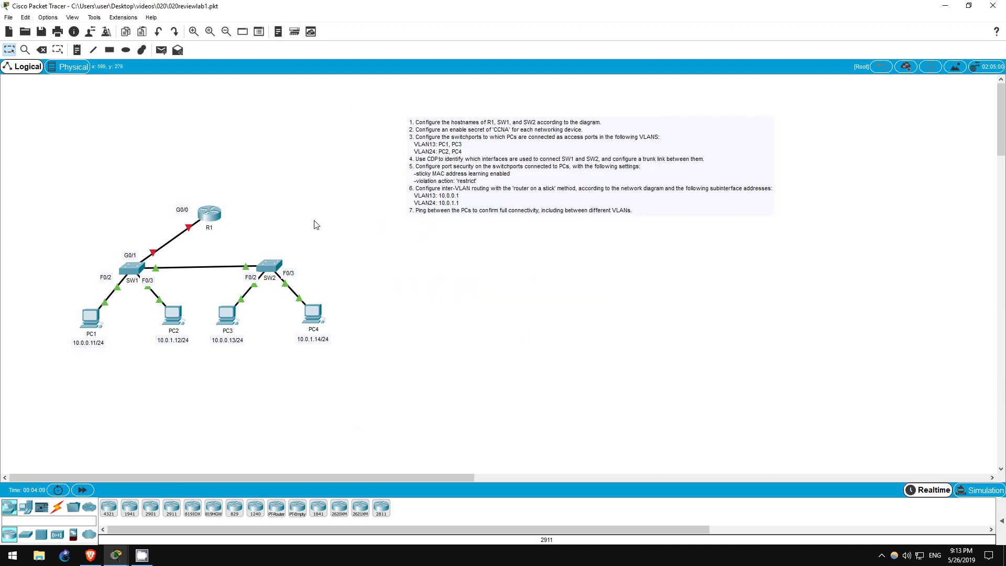
Step: On SW1, make F0/2 an access port in VLAN 13
drag(62, 270, 351, 286)
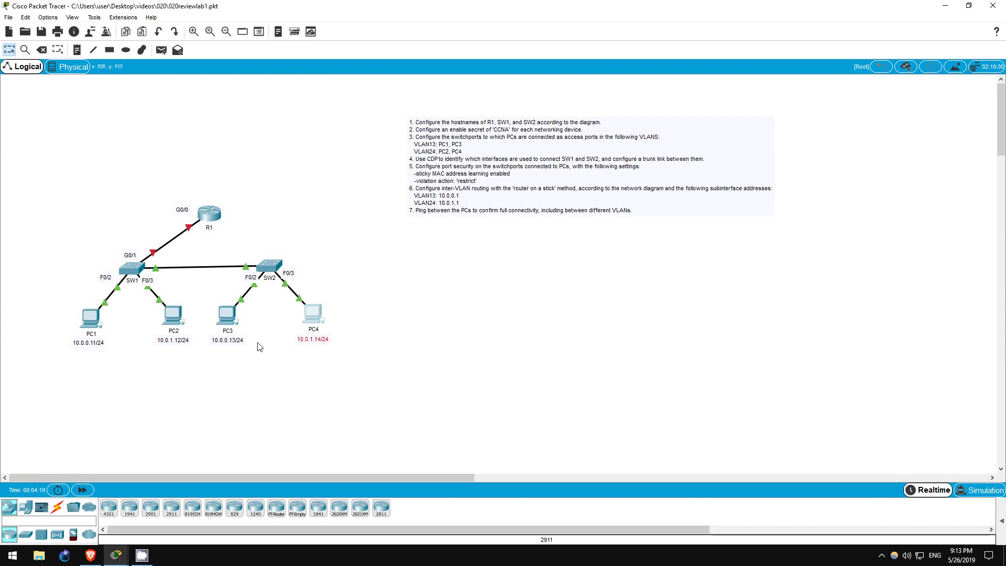
click(134, 270)
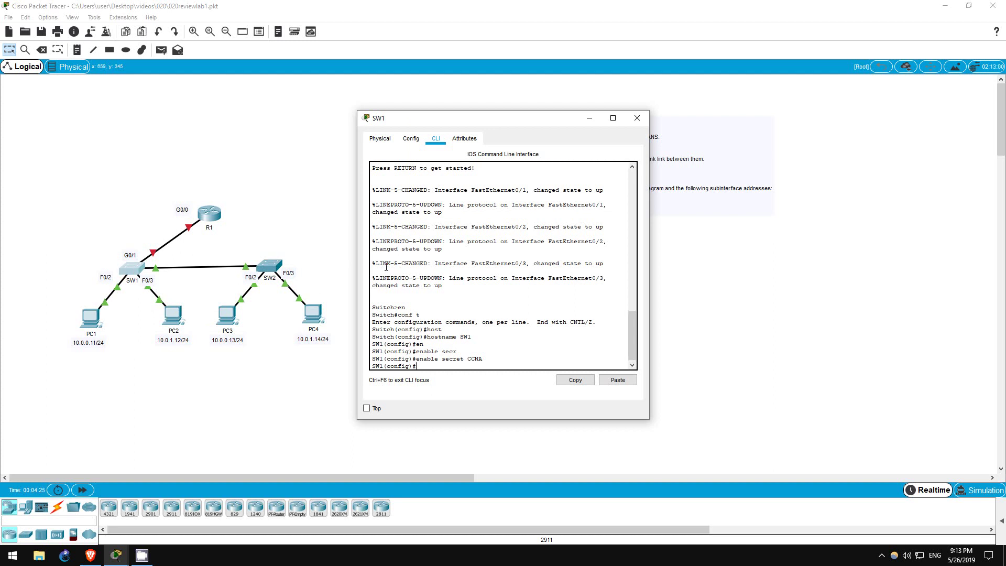
text(/2)
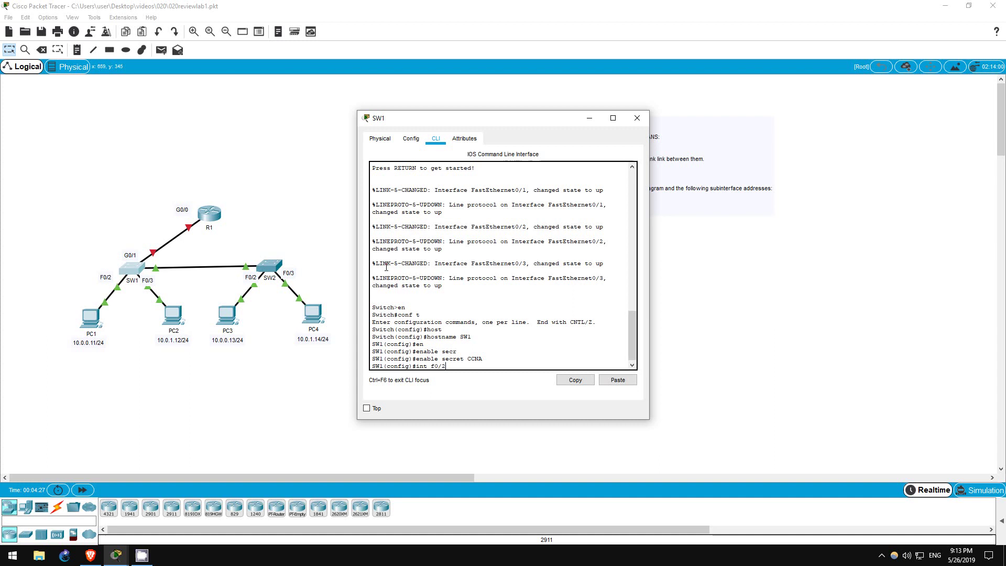
key(Return)
text(switch mode ac)
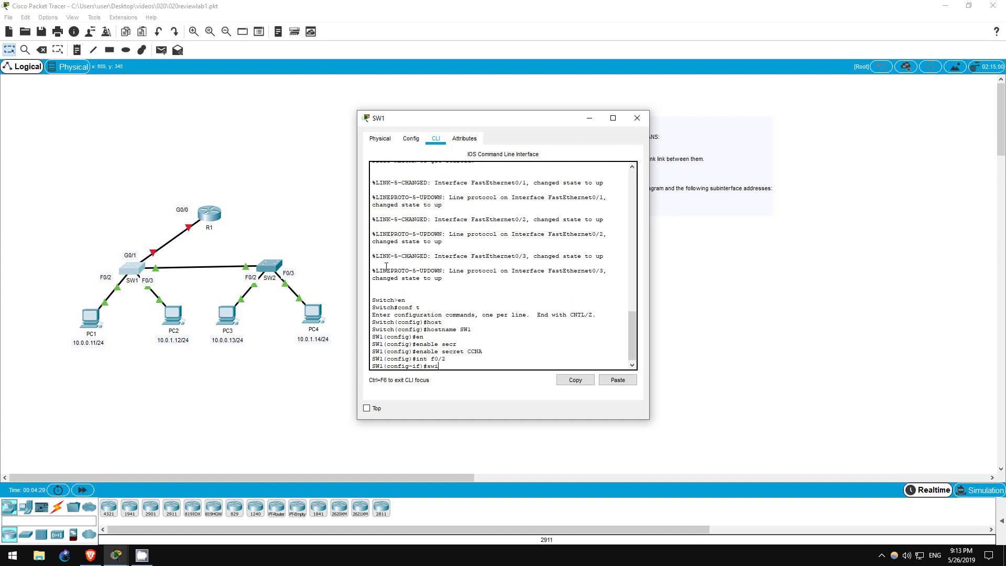
key(Tab)
key(Return)
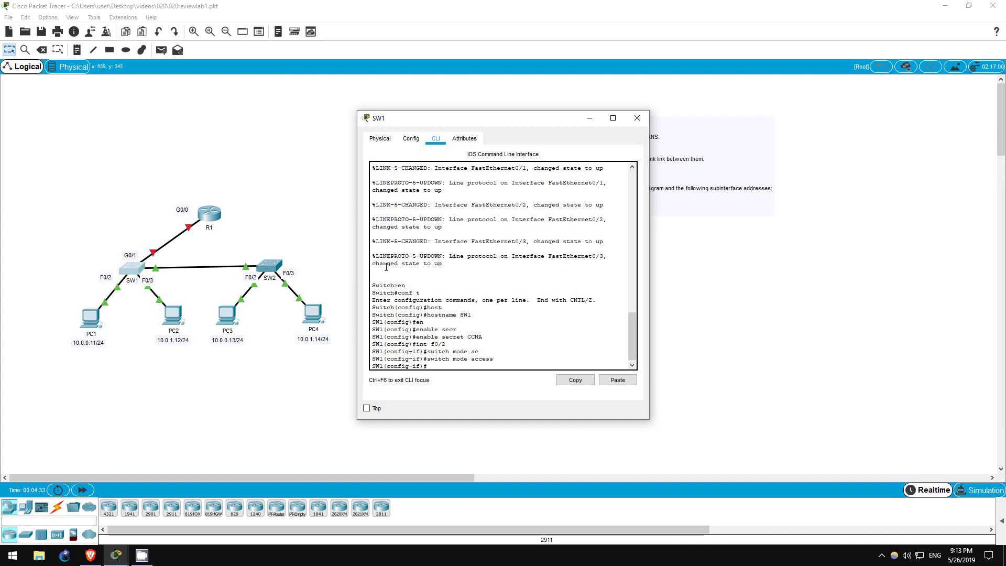
text(switchport)
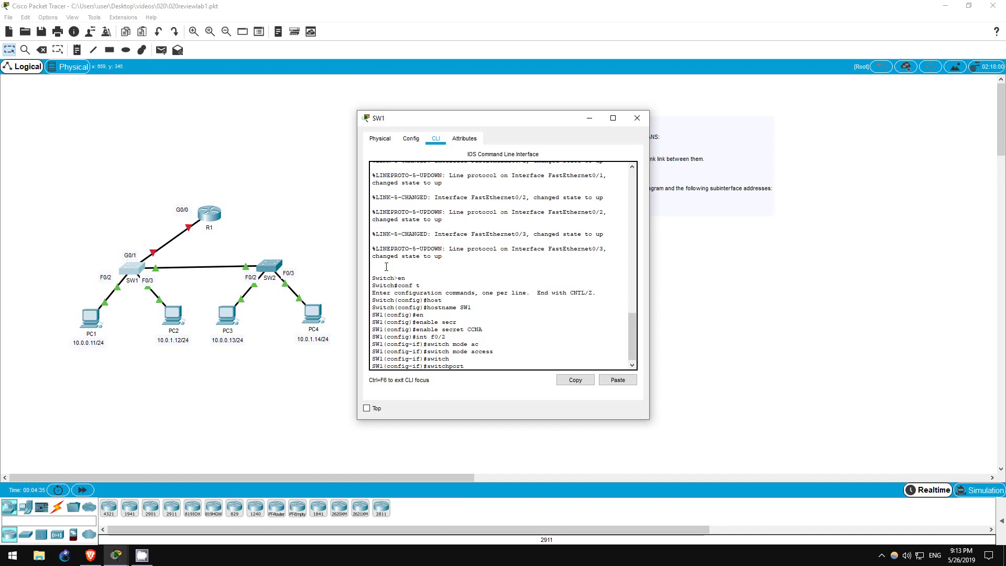
text(ac)
key(Tab)
text(vlan)
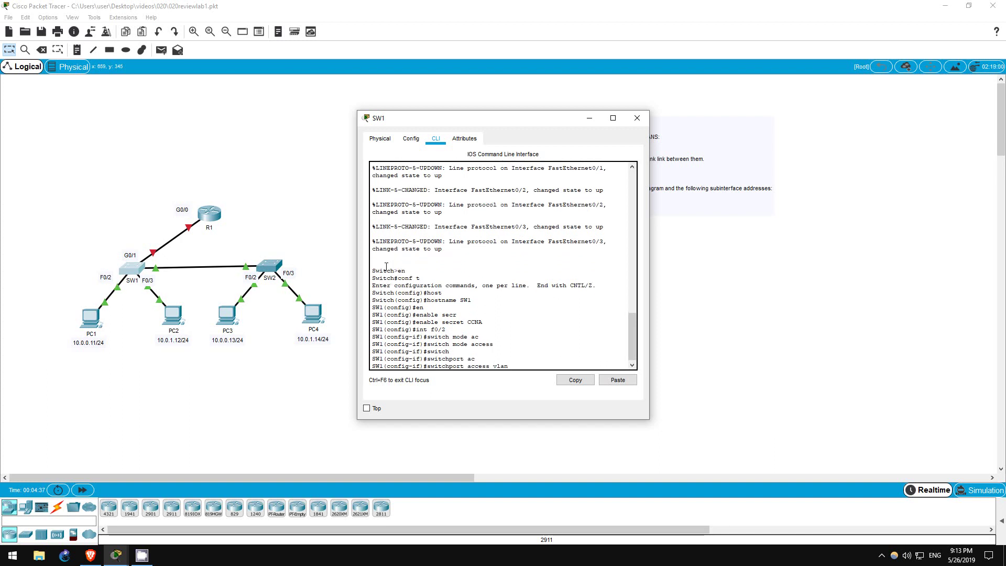
text( 13)
key(Return)
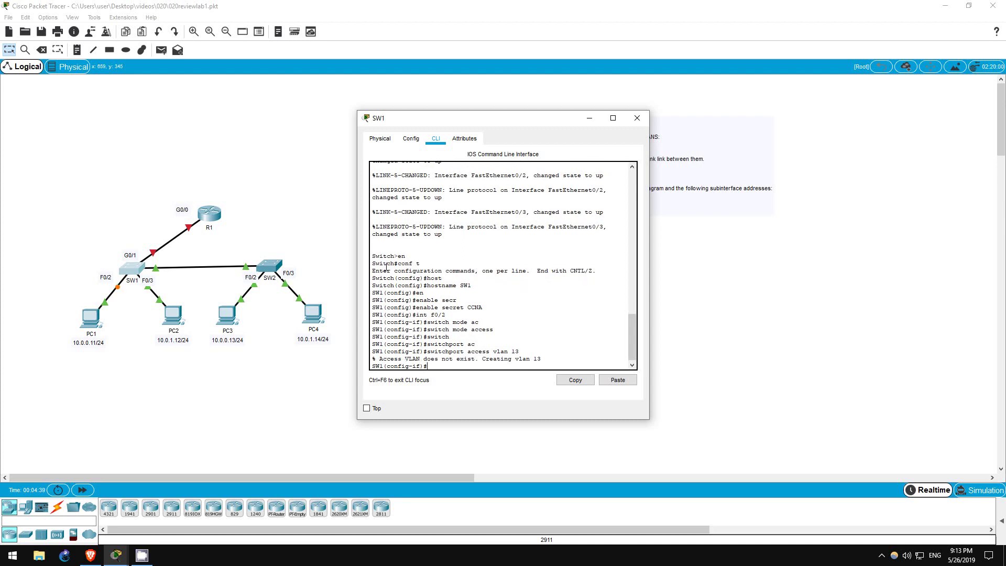
Step: Make SW1's F0/3 an access port assigned to VLAN 24
text(int f0/3)
key(Return)
text(s)
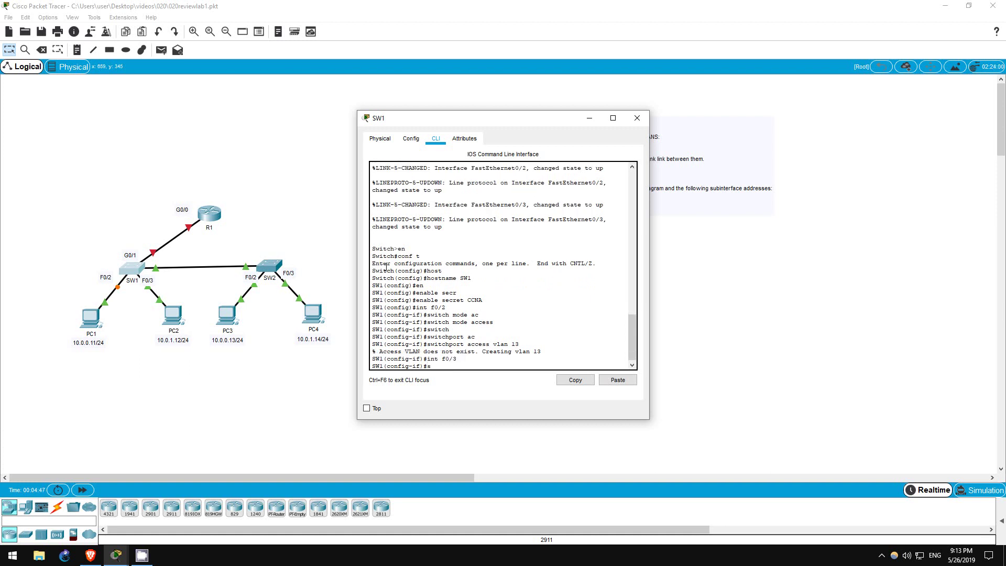
text(witch)
key(Tab)
text(mode)
key(Tab)
text(ac)
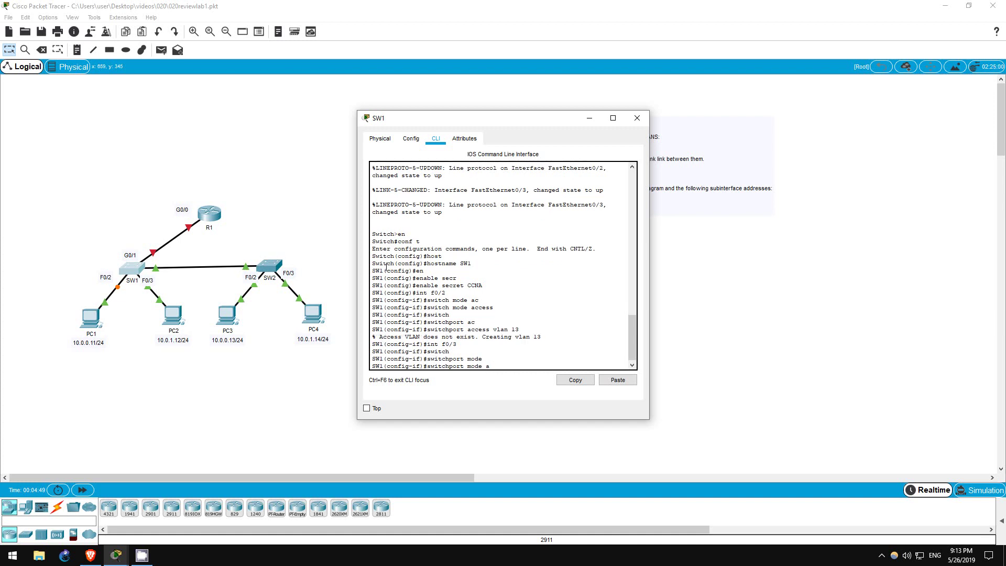
key(Tab)
key(Return)
text(swit)
key(Tab)
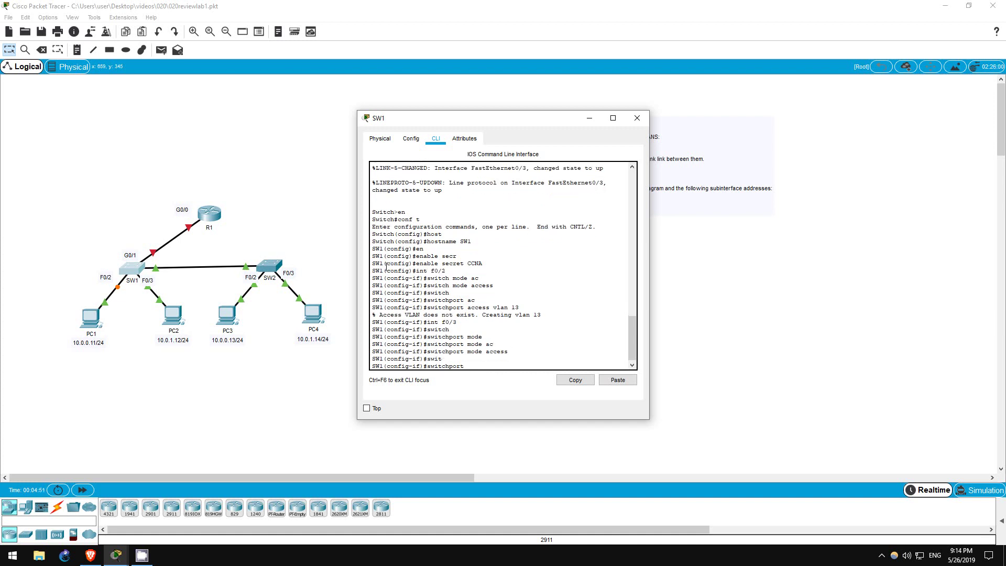
text(ac)
key(Tab)
text(vlan 24)
key(Return)
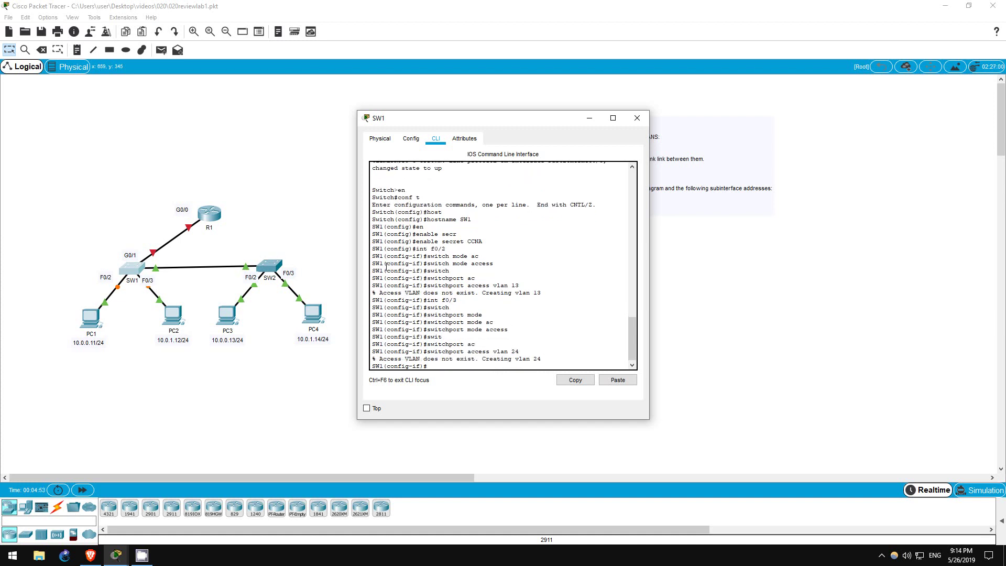
key(Return)
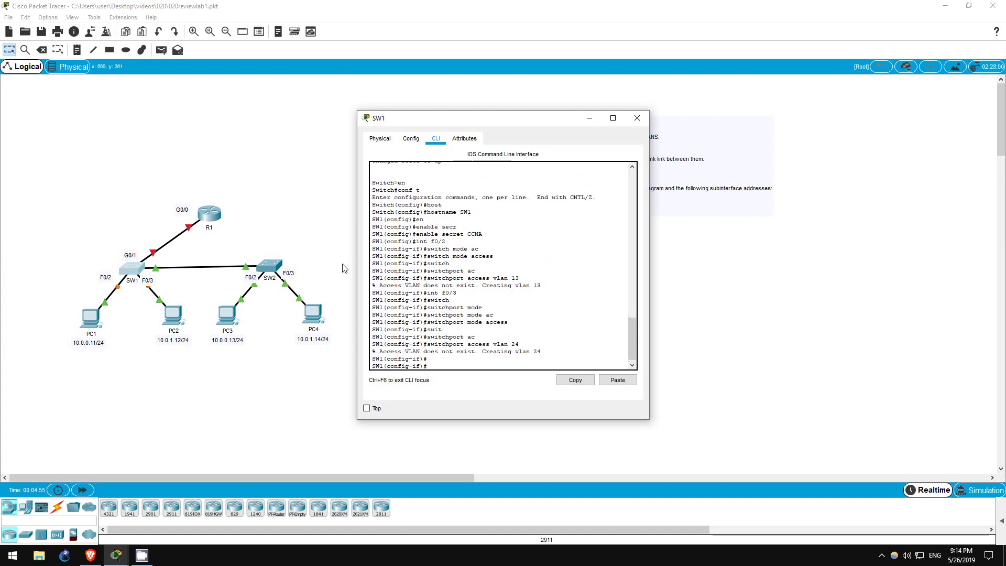
Step: On SW2, make F0/2 an access port in VLAN 13
click(283, 267)
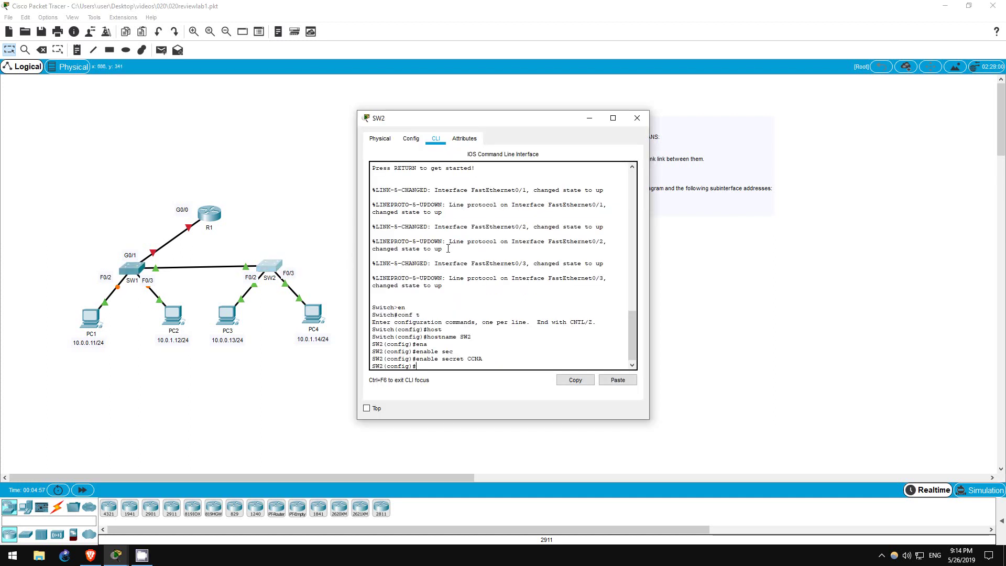
text(int f0/2)
key(Return)
text(\s)
key(BackSpace)
key(BackSpace)
text(s)
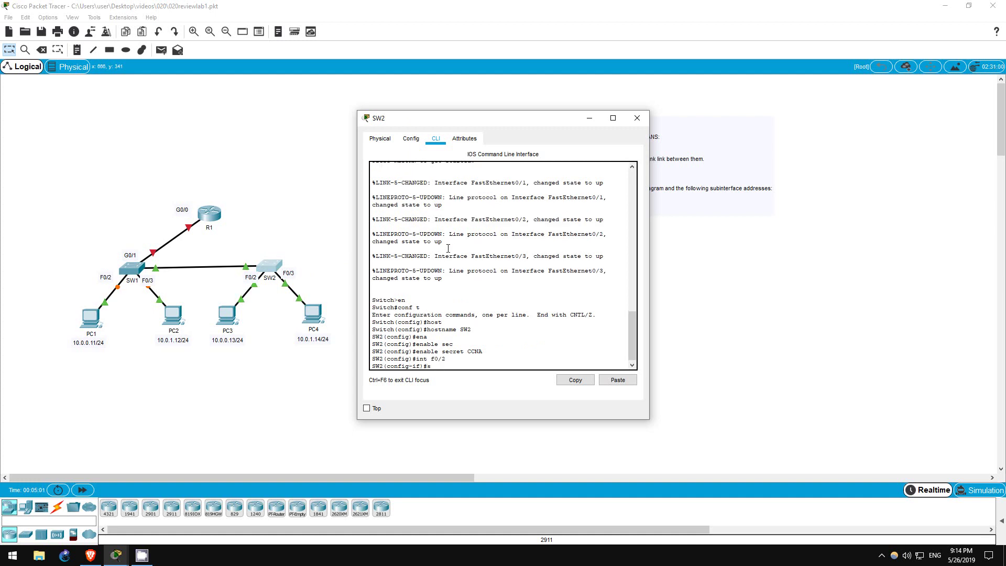
text(wit)
key(Tab)
text(mode ac)
key(Tab)
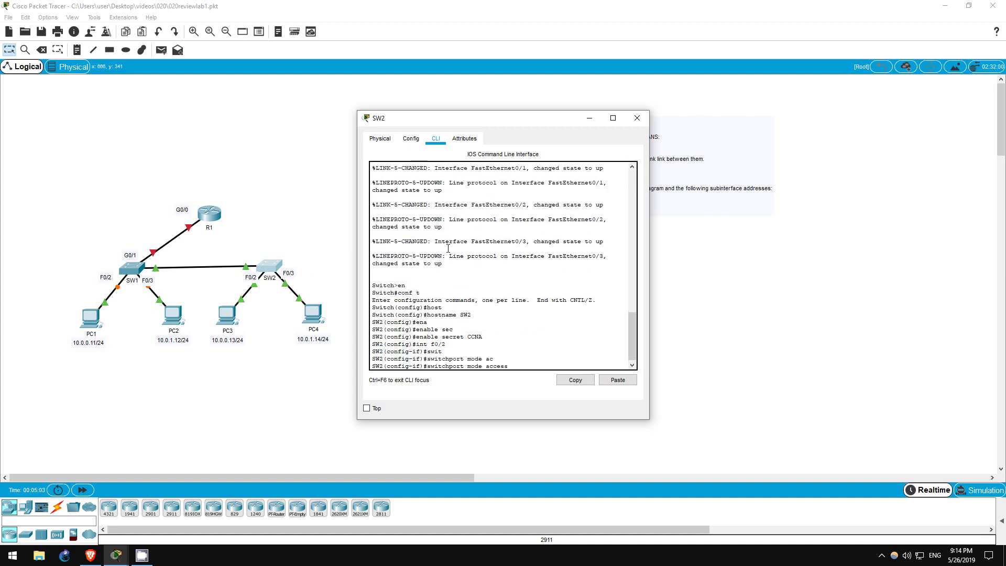
key(Return)
text(sw)
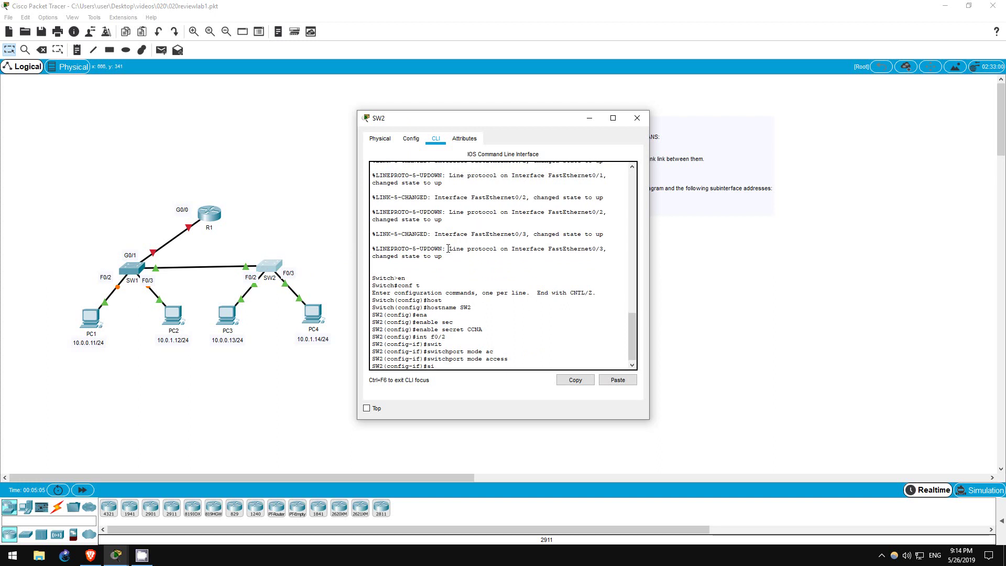
text(i)
key(BackSpace)
text(wit)
key(Tab)
text(ac vlan)
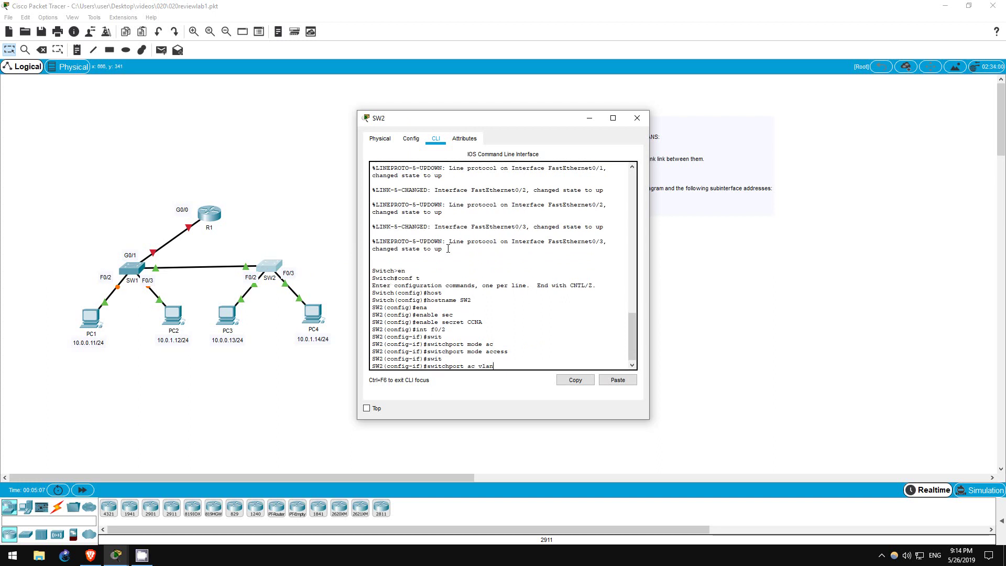
text( 13)
key(Return)
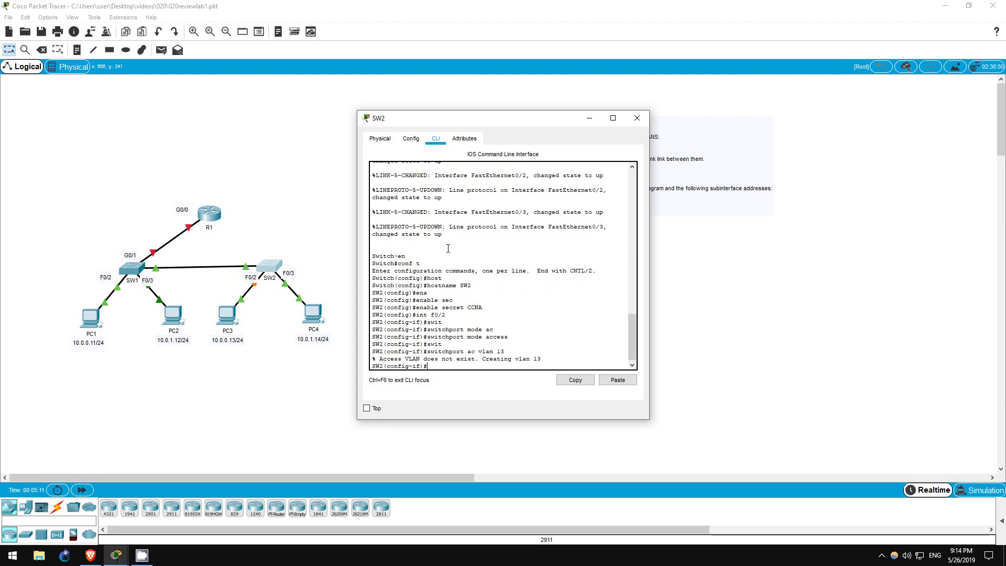
Step: Make SW2's F0/3 an access port assigned to VLAN 24
text(int f0/3)
key(Return)
text(swit)
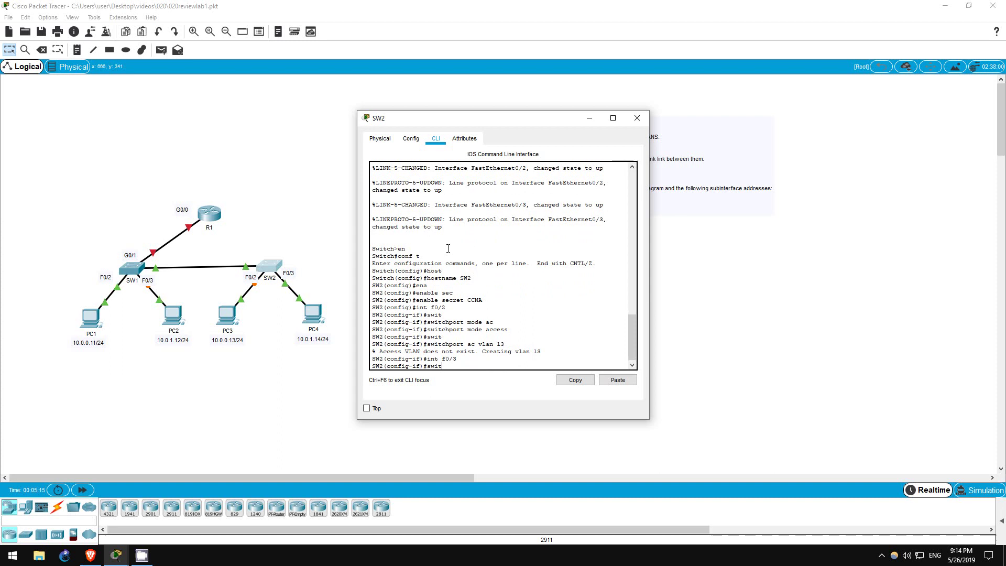
text(ch mode ac)
key(Return)
text(switch)
key(Tab)
text(ac)
key(Tab)
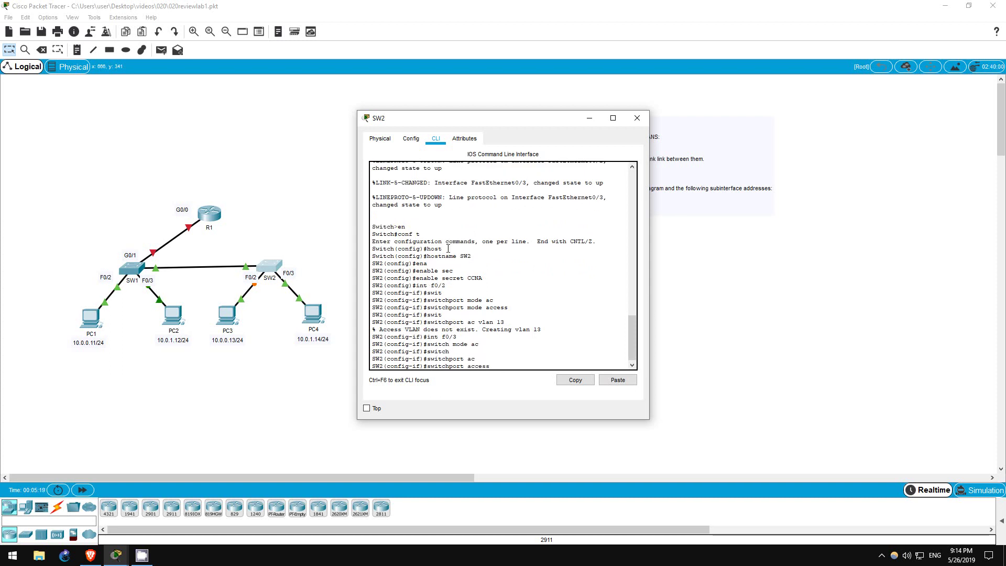
text(vlan 24)
key(Return)
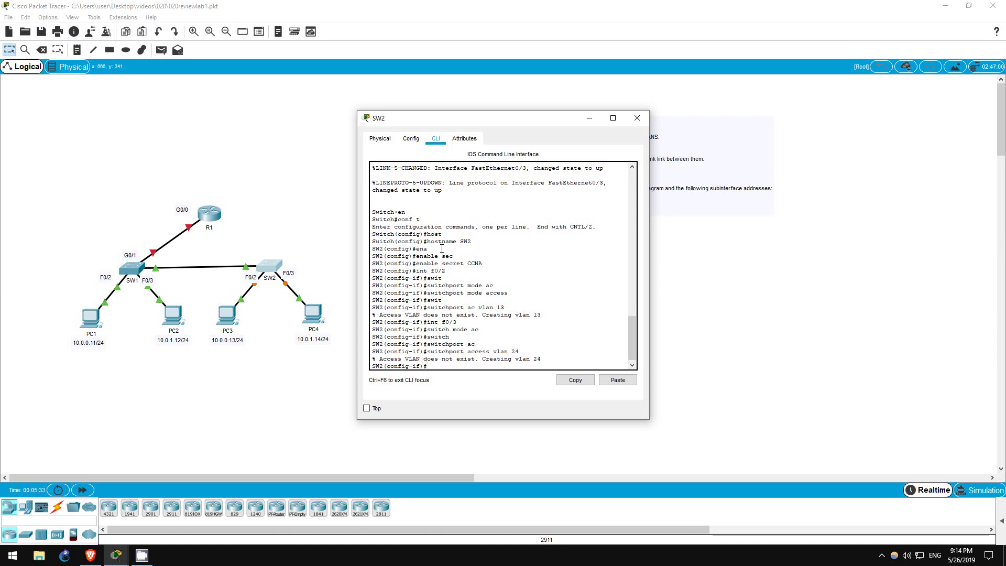
Step: Check the task list, then reopen SW2's window and shift it right
click(259, 241)
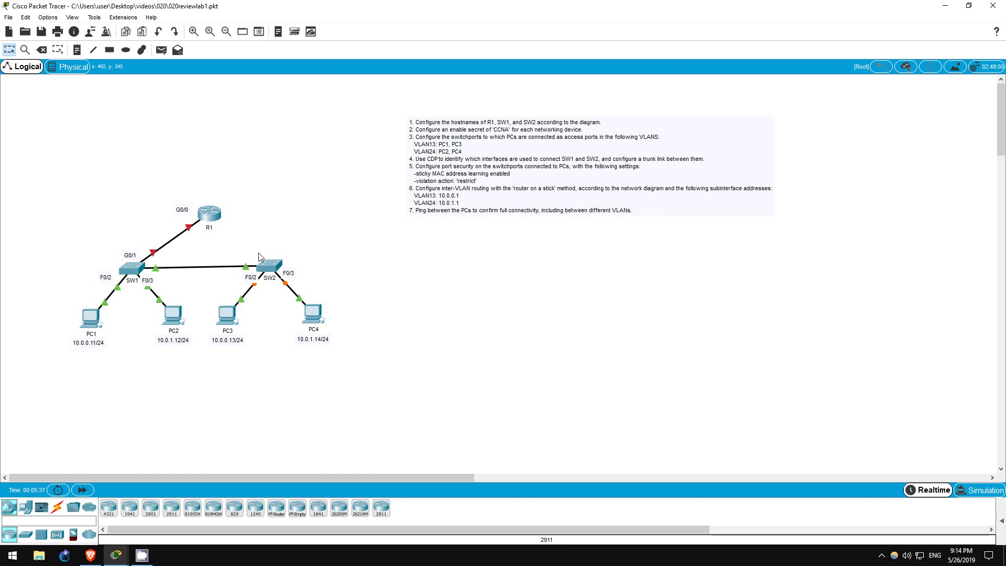
click(278, 268)
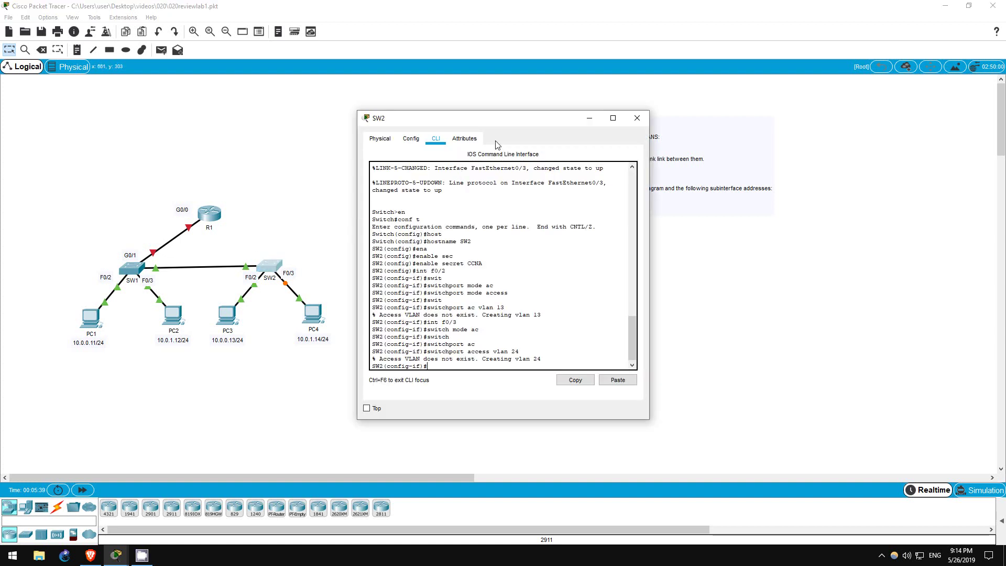
drag(477, 126, 494, 124)
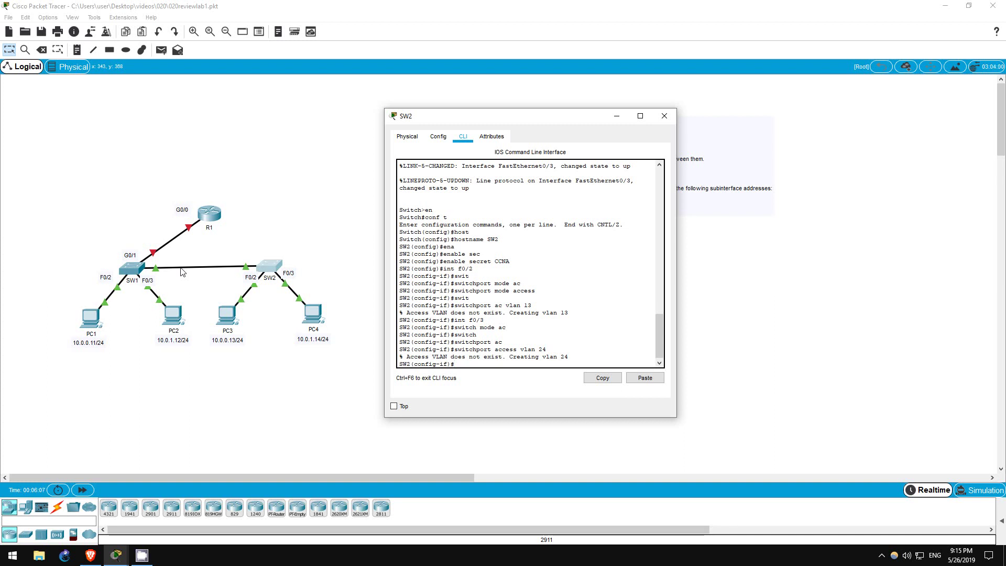
Step: Run do show cdp neighbors on SW2 to find that F0/1 connects to SW1's Fa0/1
text(do )
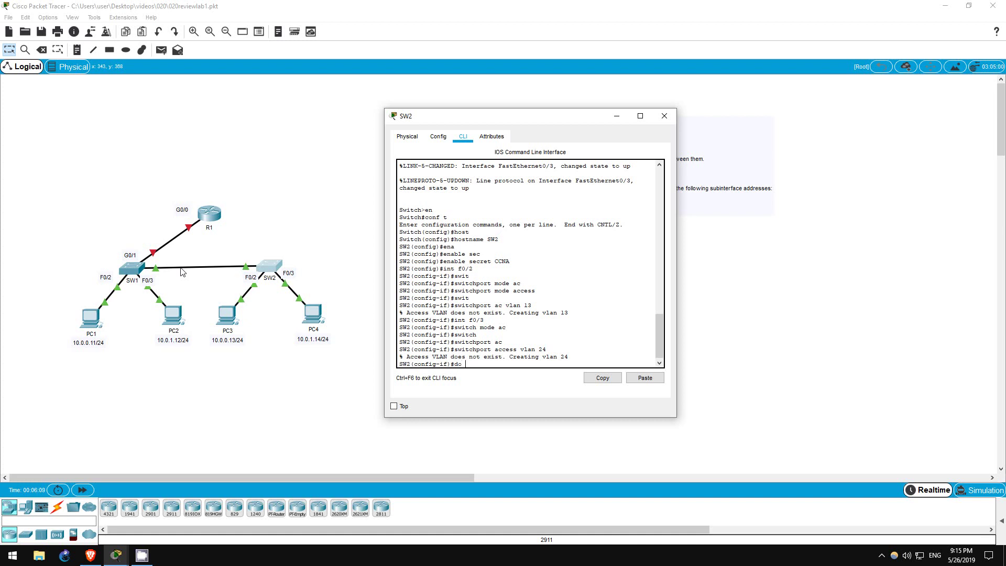
text(sh cdp neigh)
key(Return)
drag(677, 343, 777, 342)
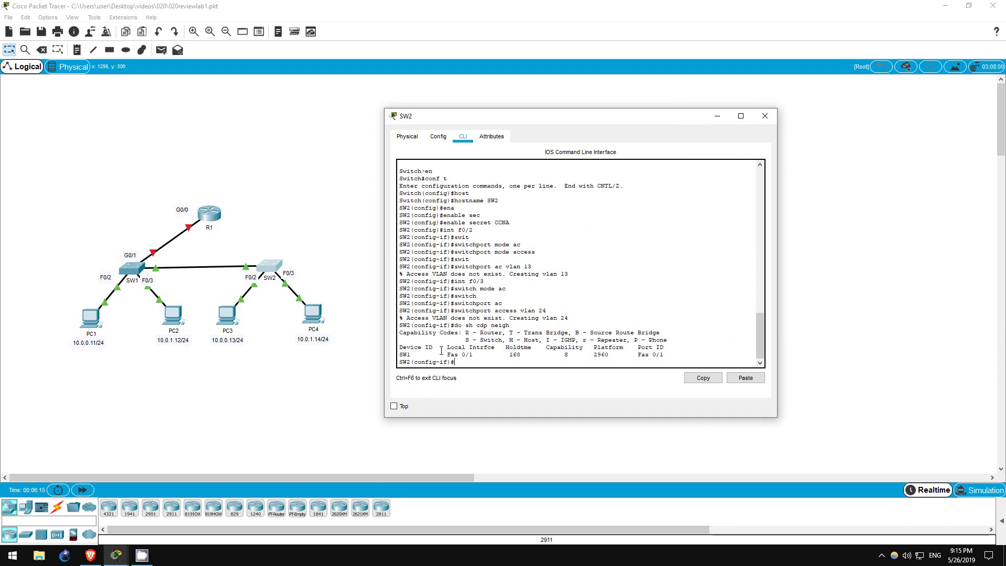
drag(447, 354, 485, 353)
click(486, 350)
drag(646, 351, 672, 355)
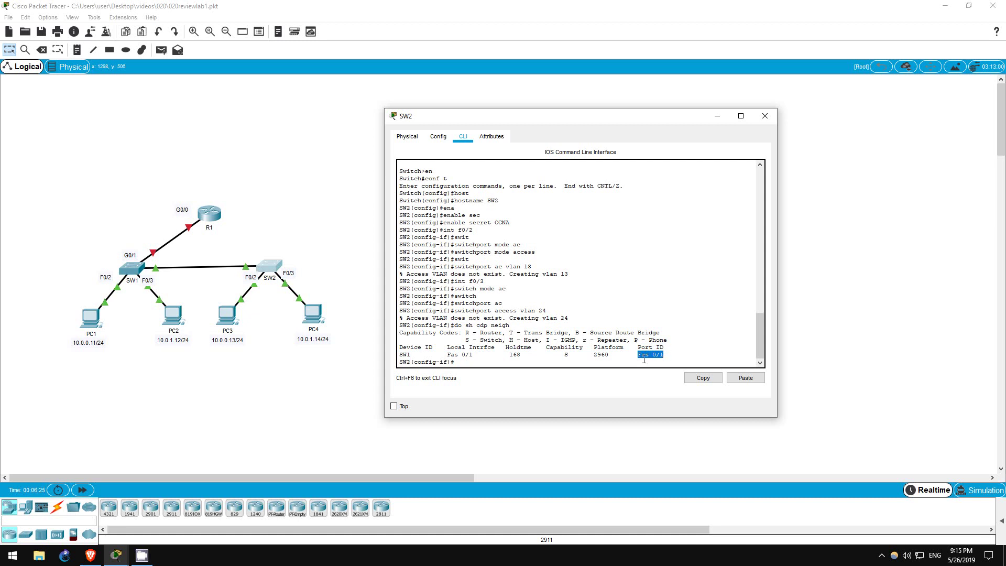
click(476, 362)
Step: Set SW2's interface F0/1 to switchport mode trunk
text(int )
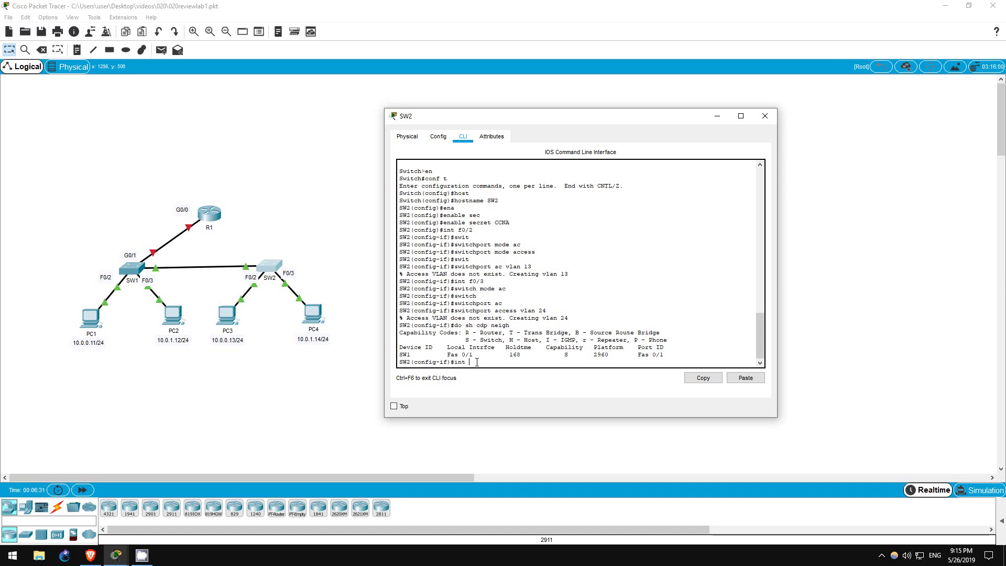
text(f0/1)
key(Return)
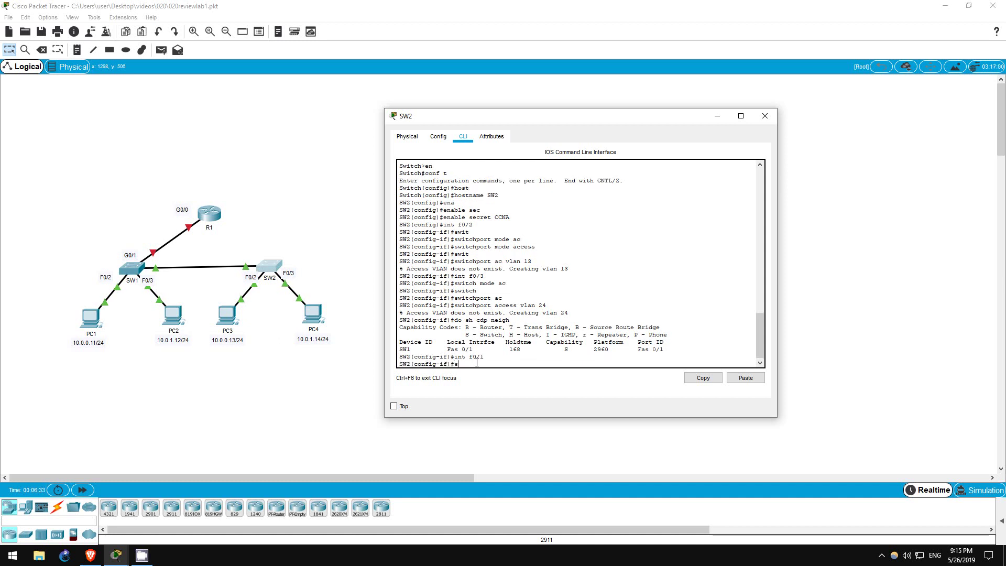
text(swit)
key(Tab)
text(mode trunk)
key(Return)
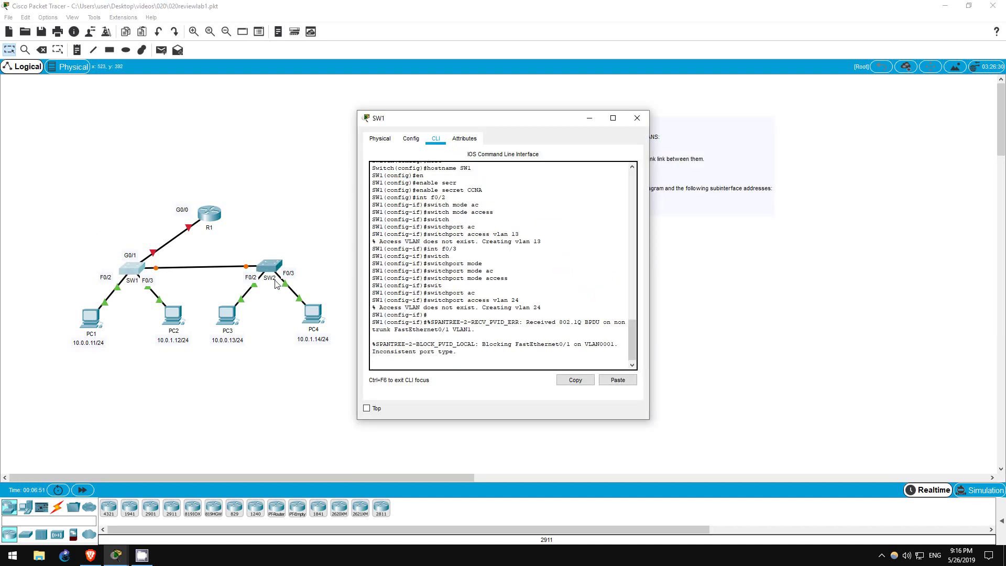
Step: Set SW1's interface F0/1 to switchport mode trunk
key(Return)
text(int f0/)
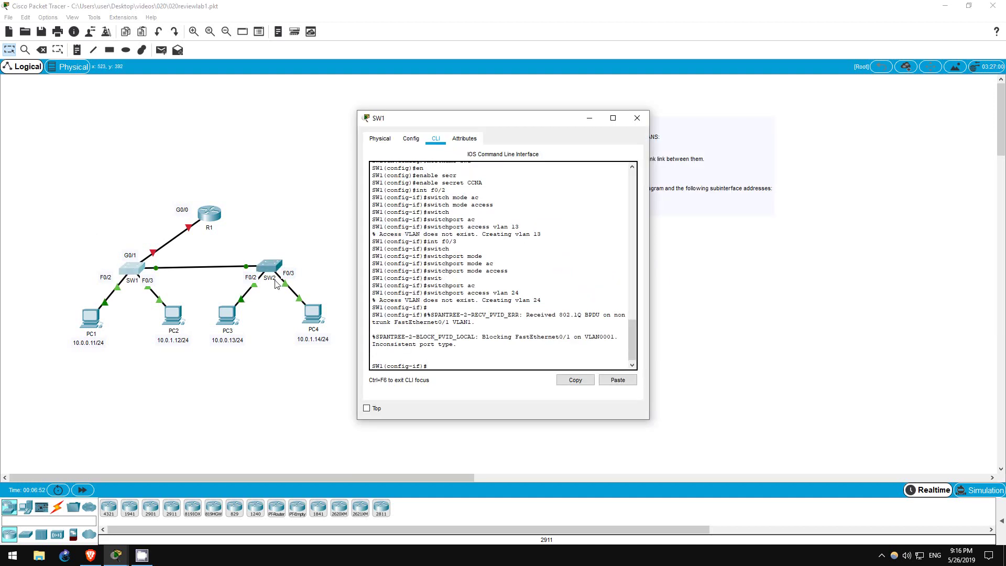
text(1)
key(Return)
text(swi)
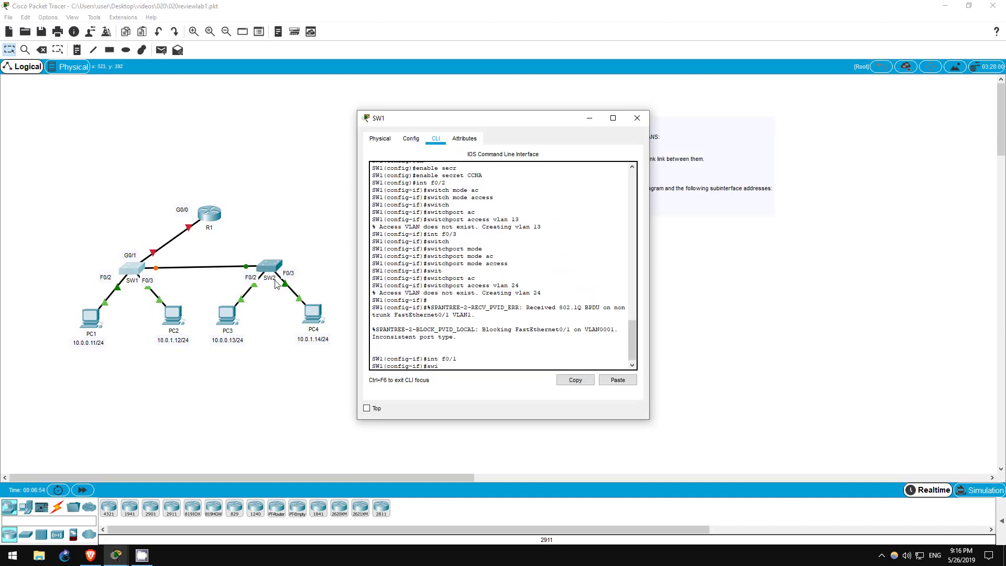
text(tch mode trunk)
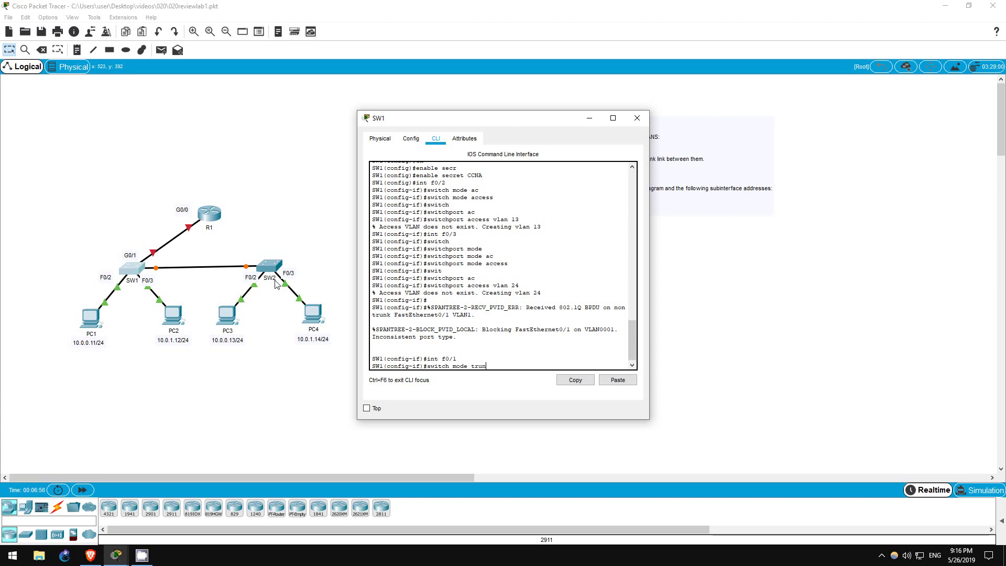
key(Return)
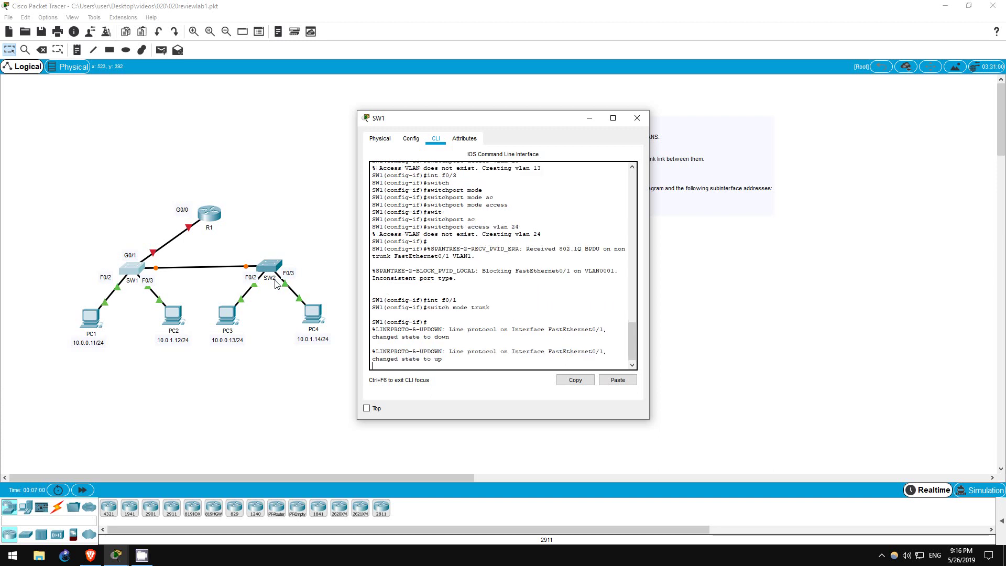
Step: Run do show interfaces trunk to confirm Fa0/1 trunks VLANs 1, 13 and 24
key(Return)
text(do sh int trun)
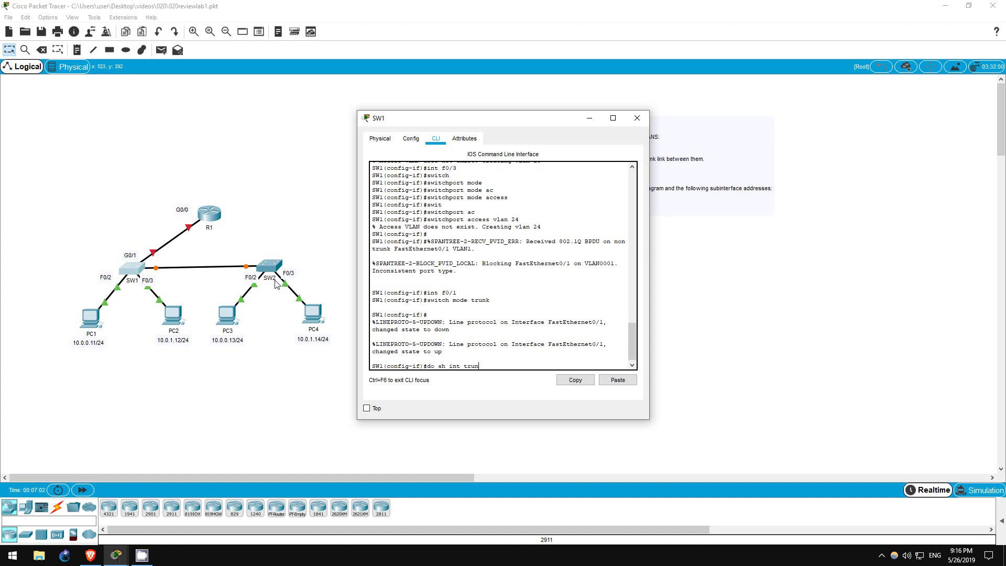
text(k)
key(Return)
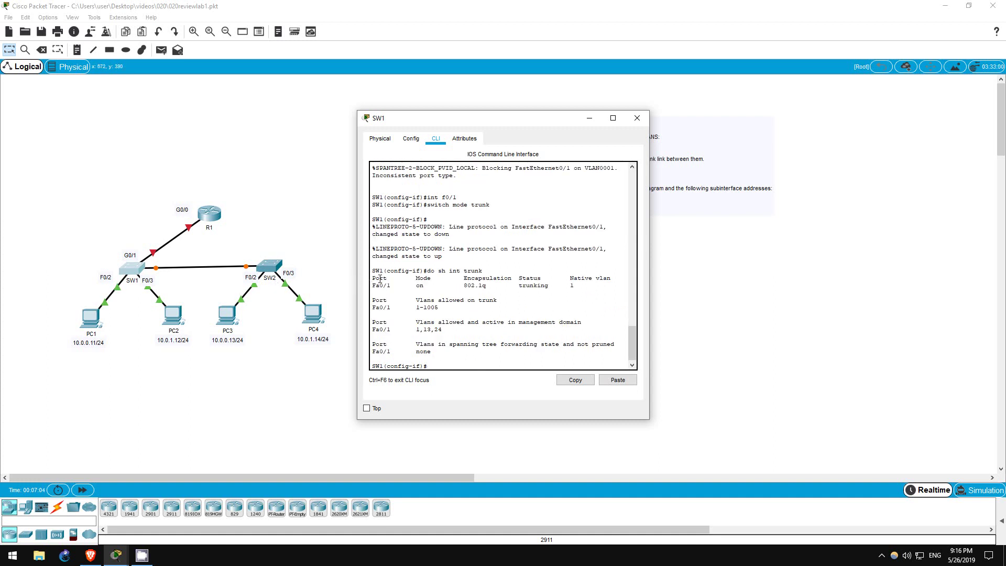
drag(372, 285, 494, 366)
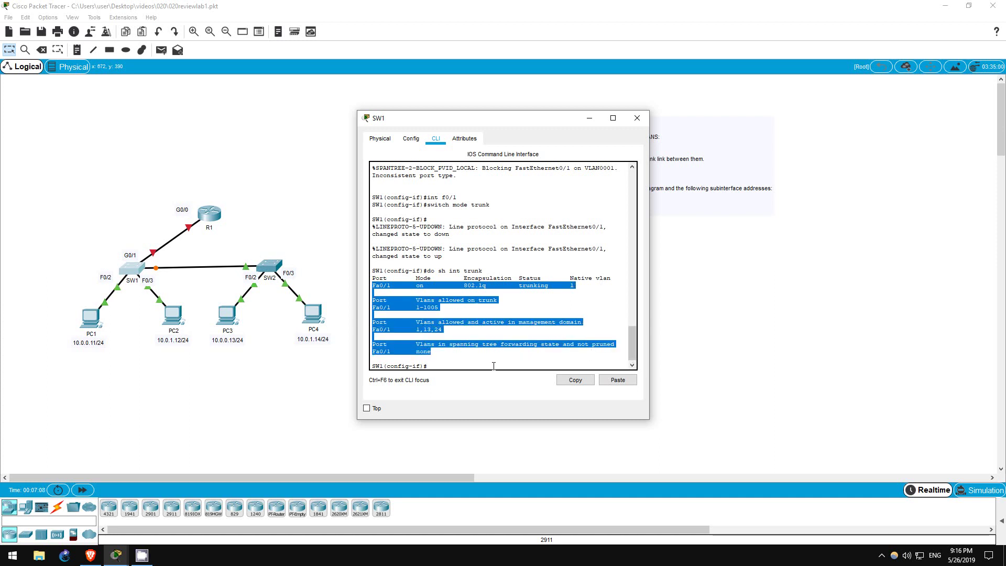
click(494, 366)
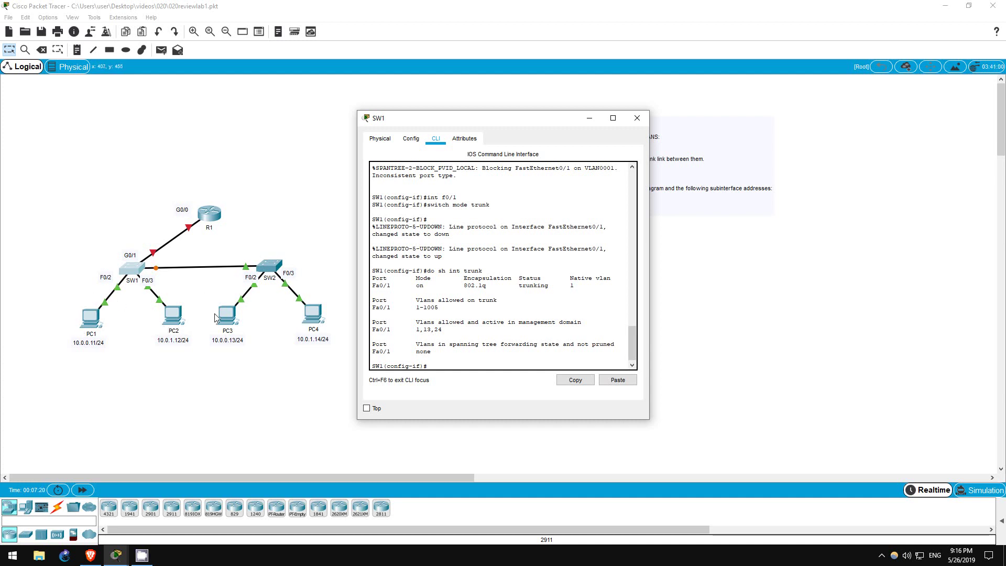
Step: From PC1's Command Prompt, ping 10.0.1.12 (times out, stopped with Ctrl+C) and then 10.0.0.13
click(183, 416)
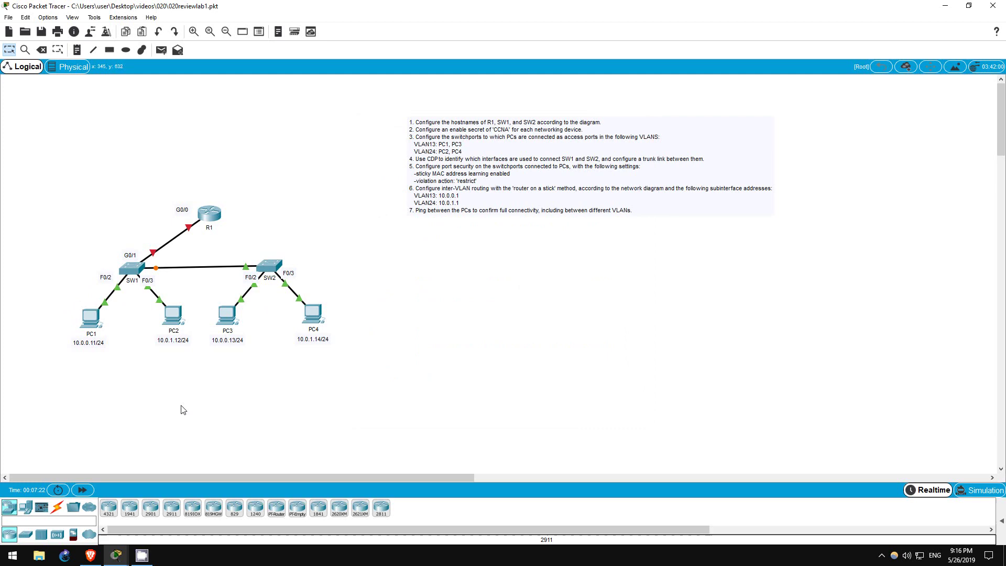
click(97, 325)
click(375, 99)
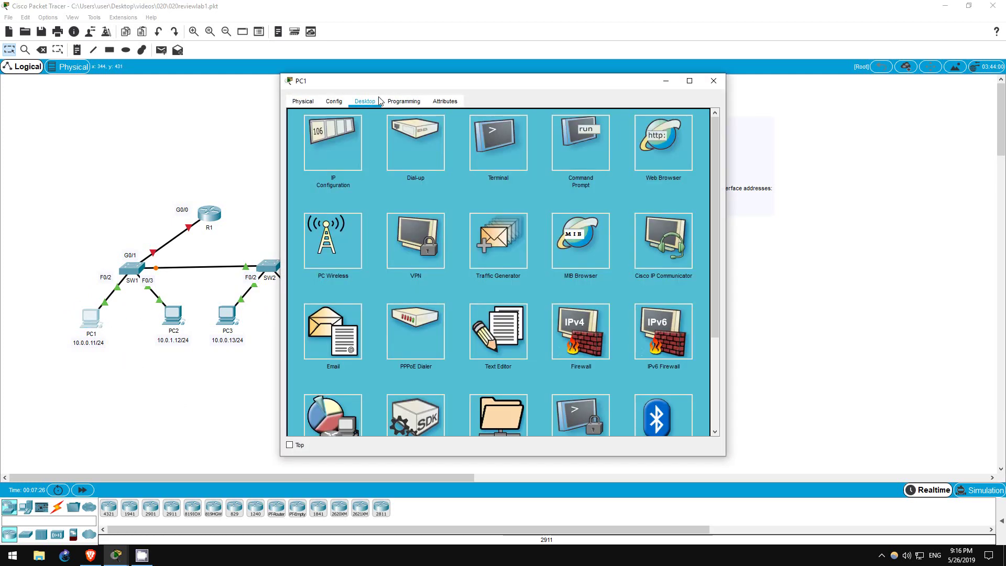
click(603, 164)
text(pi)
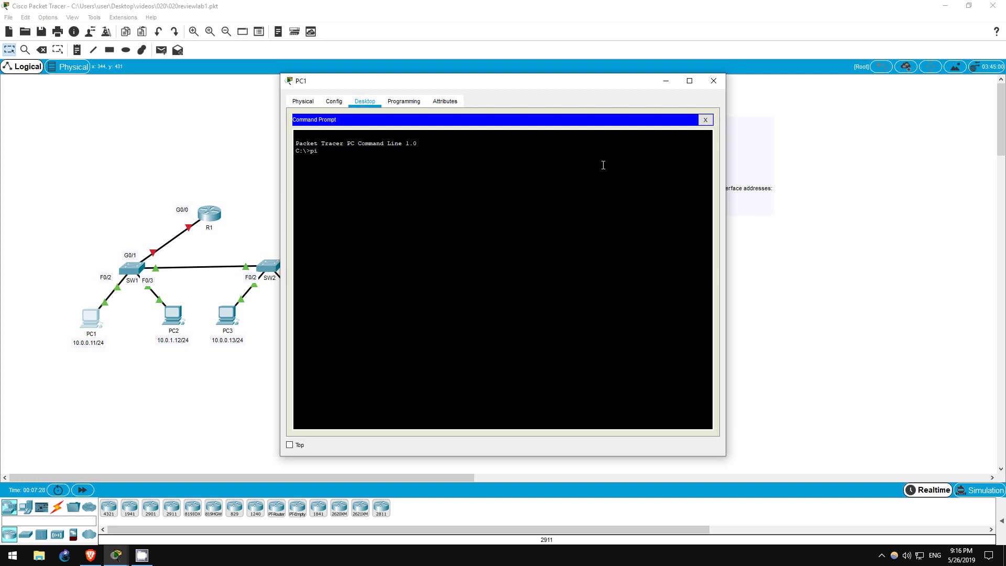
text(ng 10.0.1.12)
key(Return)
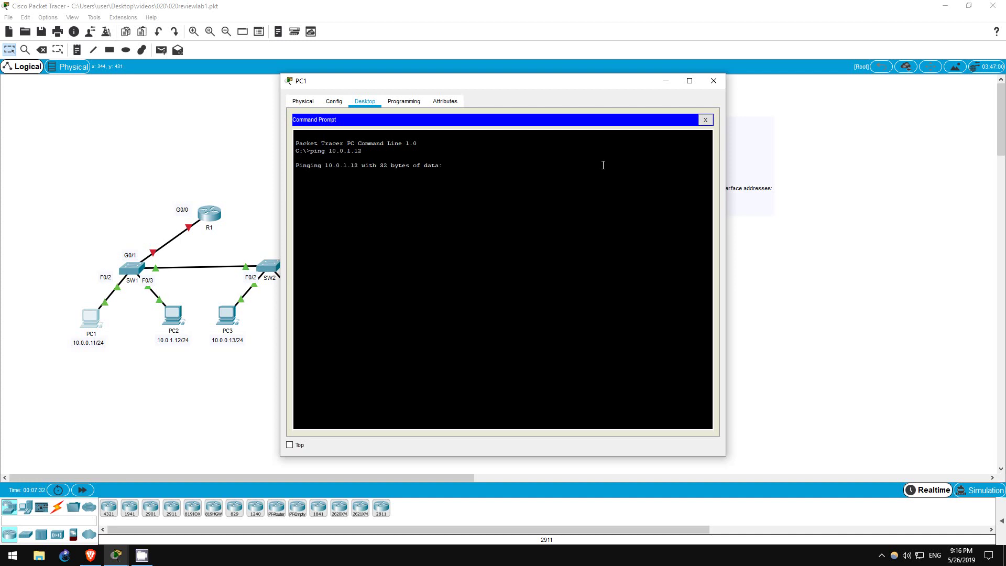
key(ctrl+c)
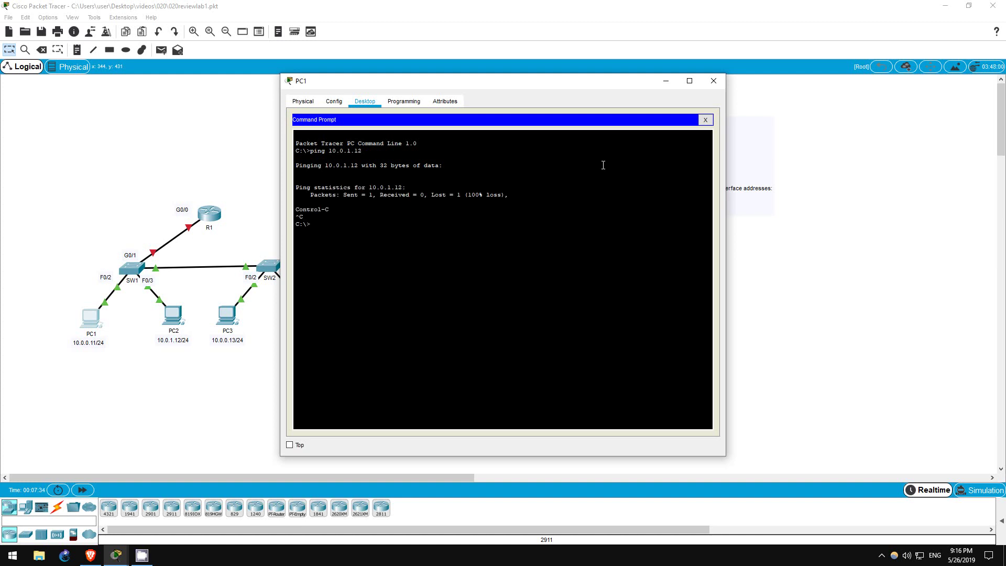
key(Up)
key(BackSpace)
key(BackSpace)
key(BackSpace)
text(0.13)
key(Return)
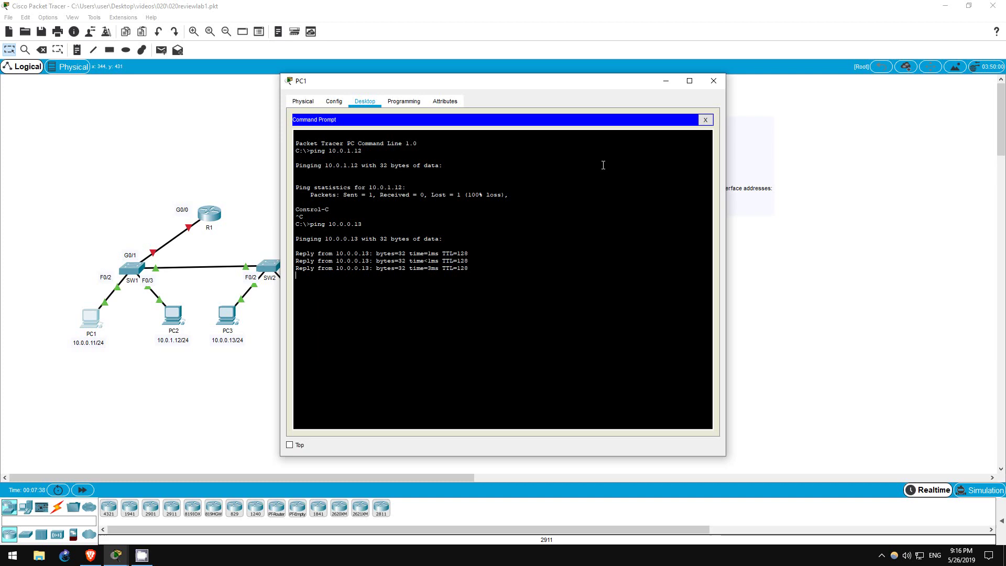
key(Up)
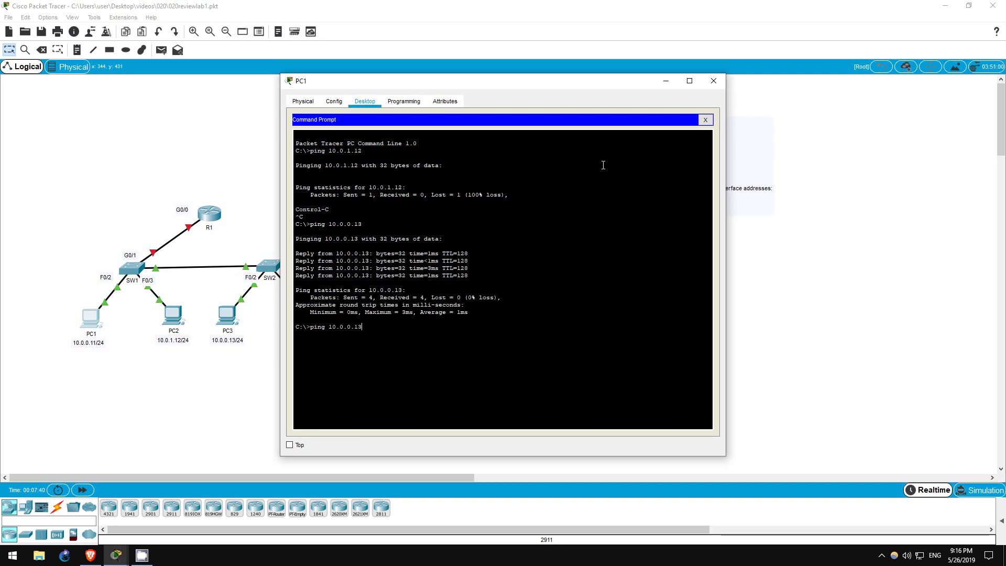
Step: From PC2, ping 10.0.0.11 (fails, stopped) and 10.0.1.14 successfully, then close PC2's window
click(174, 313)
click(175, 313)
click(372, 104)
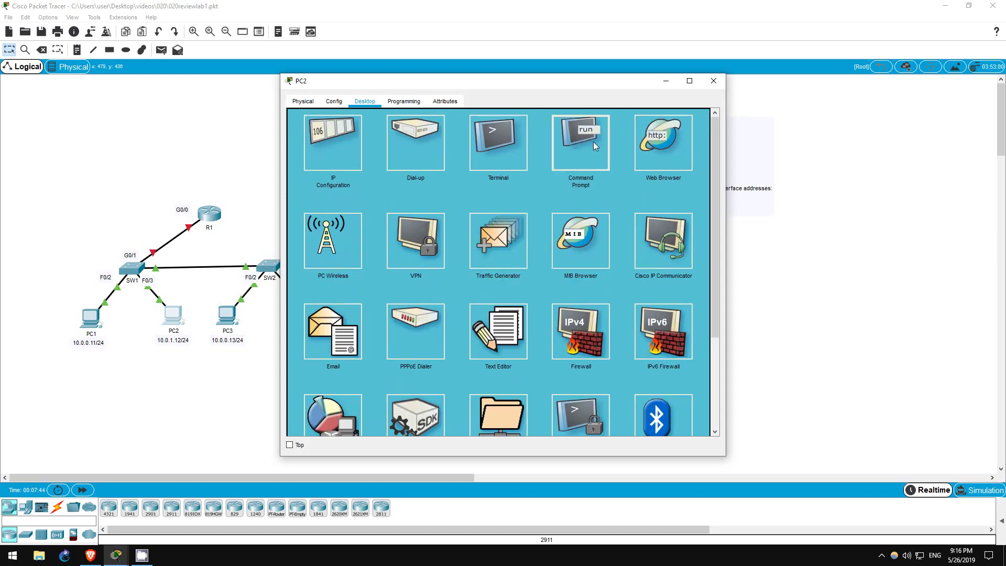
click(594, 142)
text(ping 10.0.0.11)
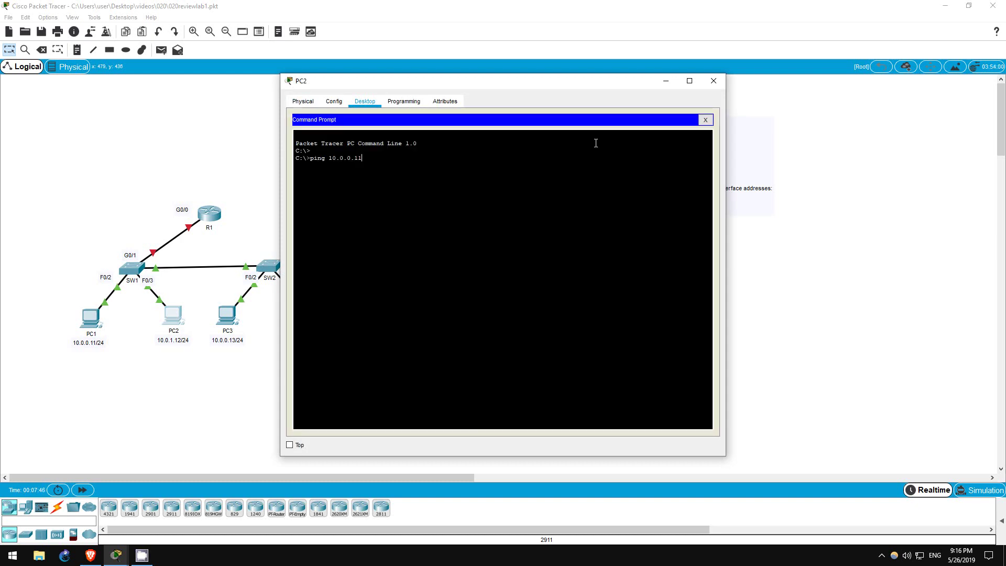
key(Return)
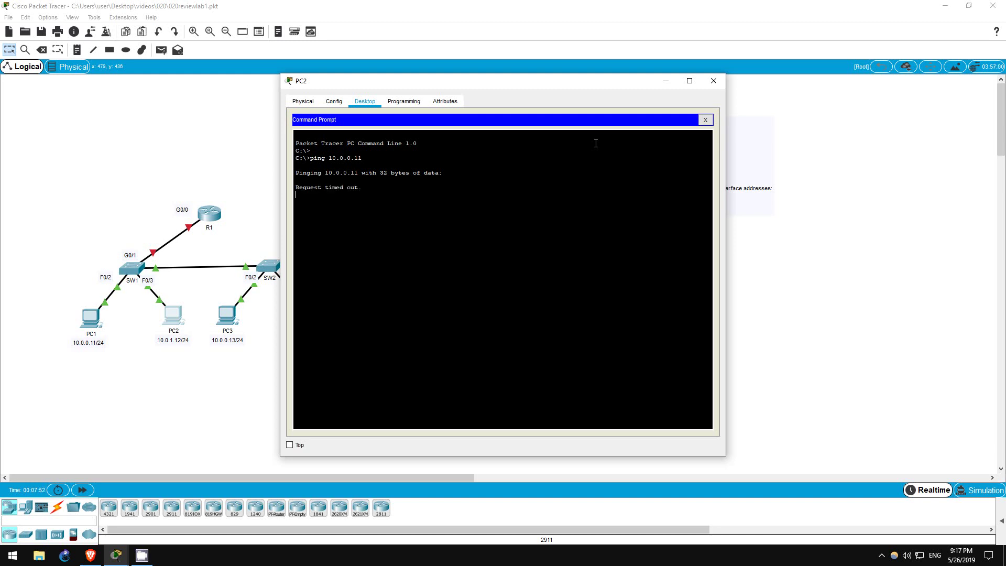
key(ctrl+c)
key(Up)
key(BackSpace)
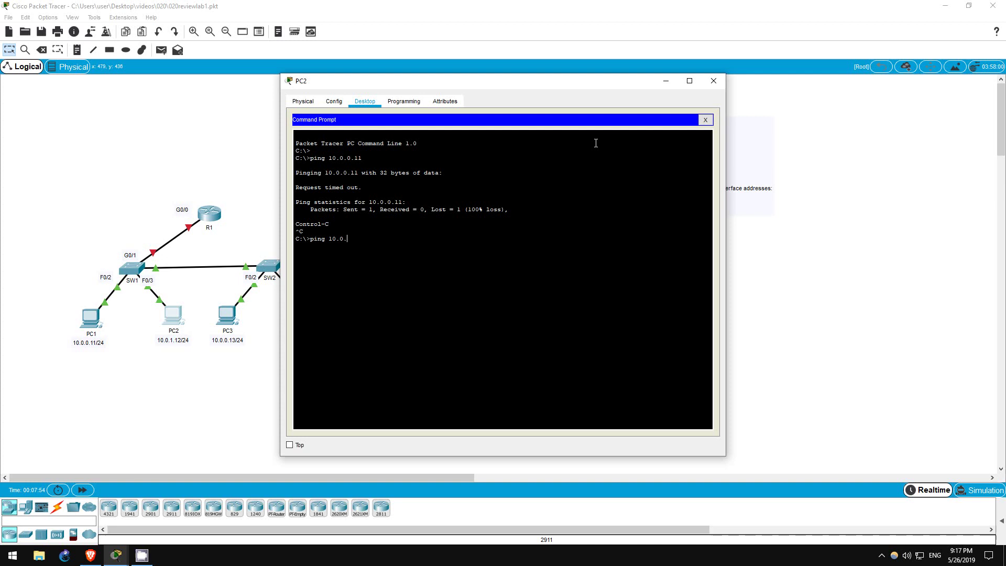
text(.14)
key(Return)
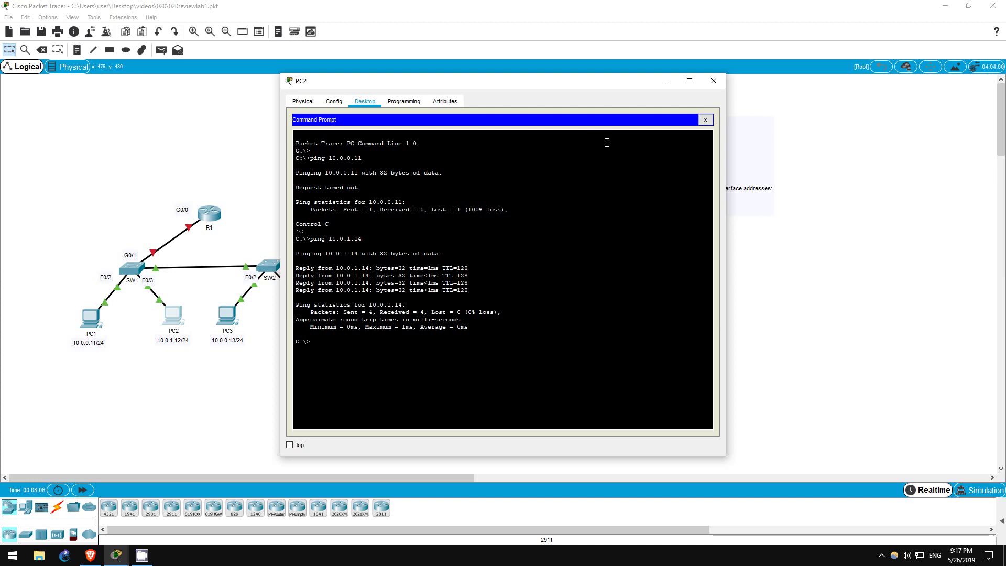
click(817, 292)
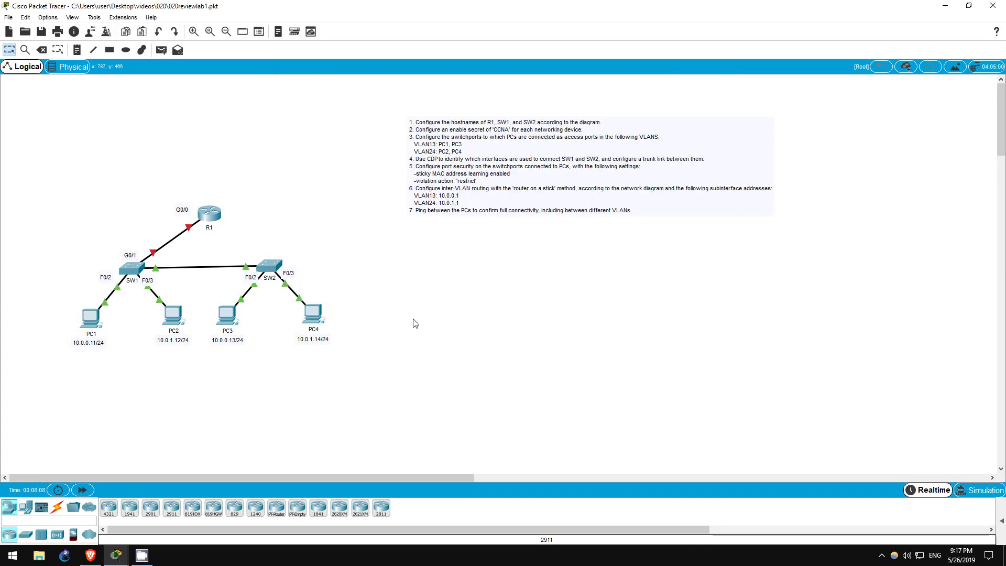
Step: In SW1's CLI, enable switchport port-security on interface range F0/2 - 3
drag(68, 269, 365, 307)
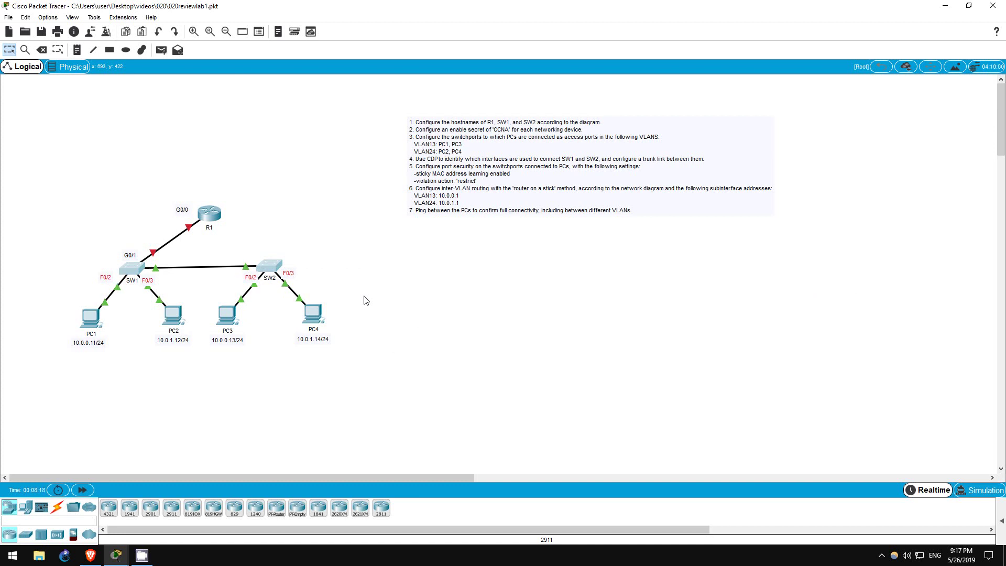
click(138, 270)
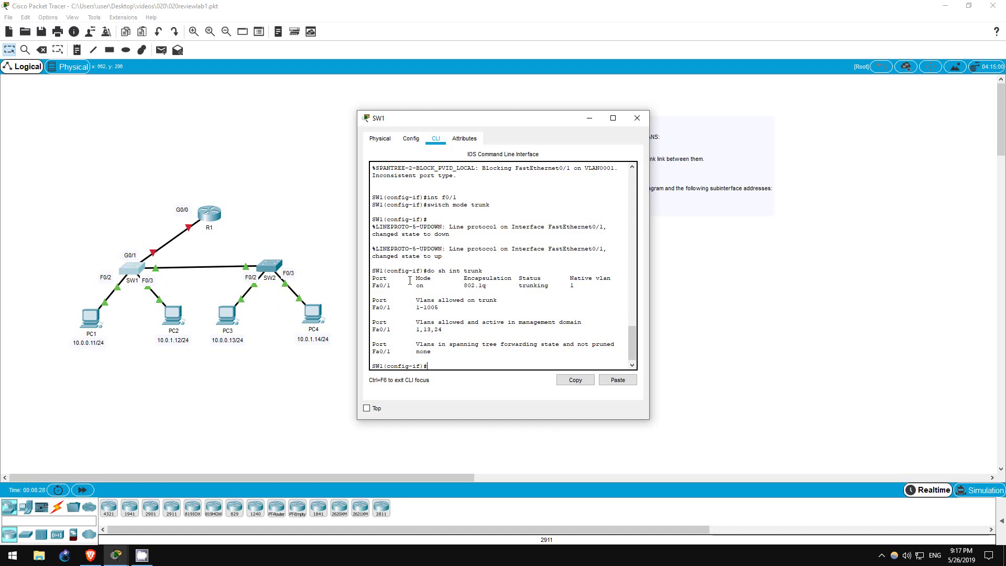
text(range f0/2 - 3)
key(Return)
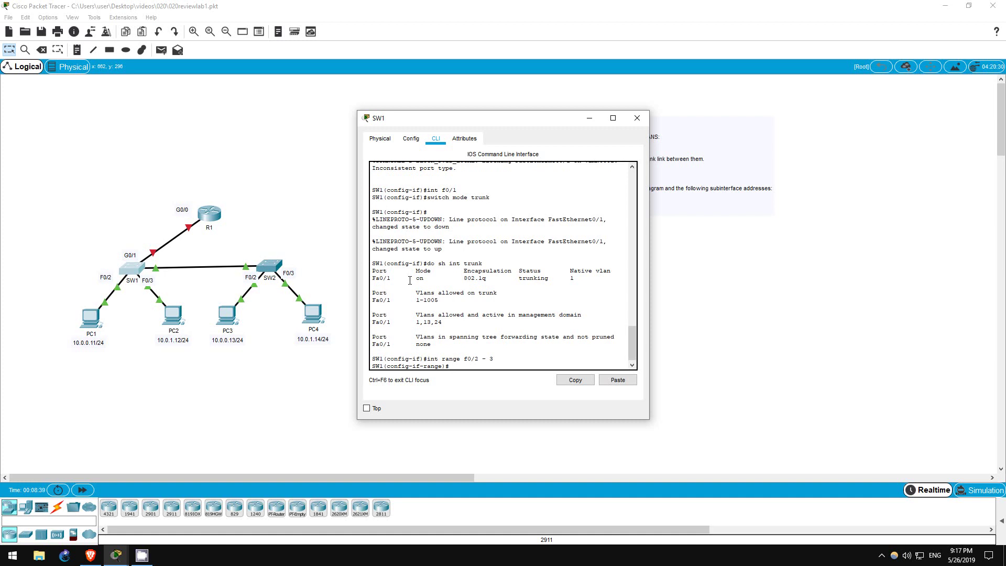
text(switc)
key(Tab)
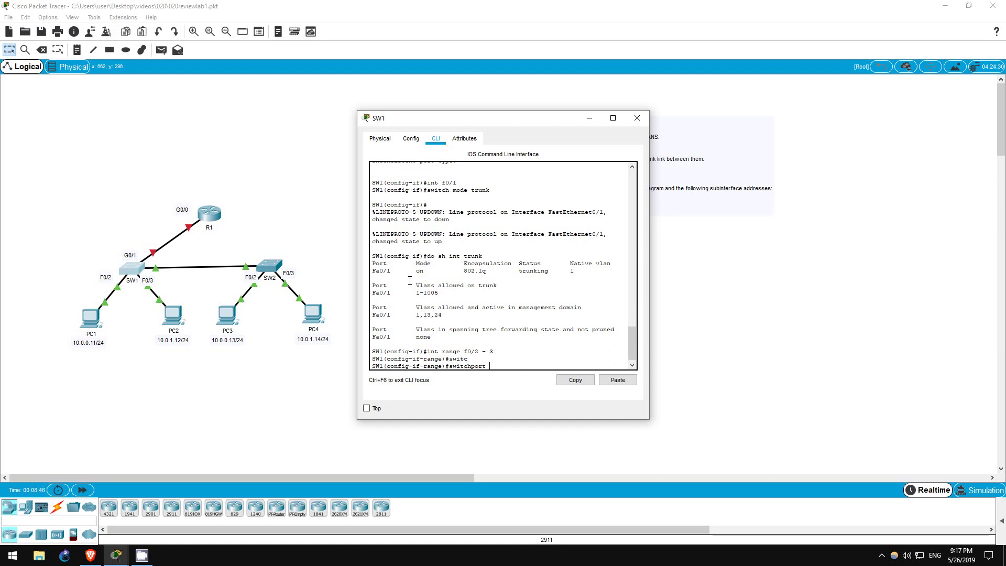
text(port)
key(Tab)
key(Return)
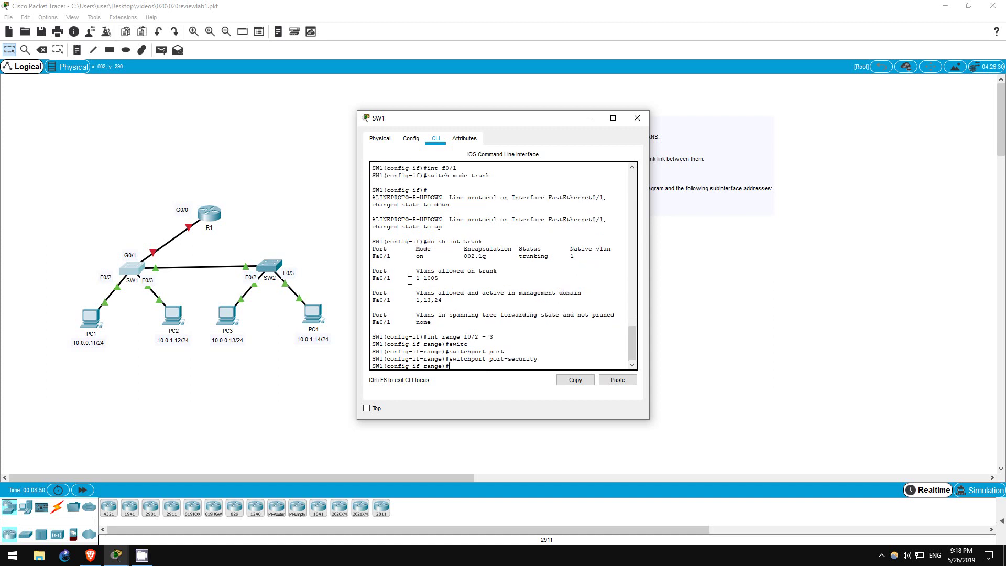
Step: Turn on sticky MAC address learning for those SW1 ports
text(switchport )
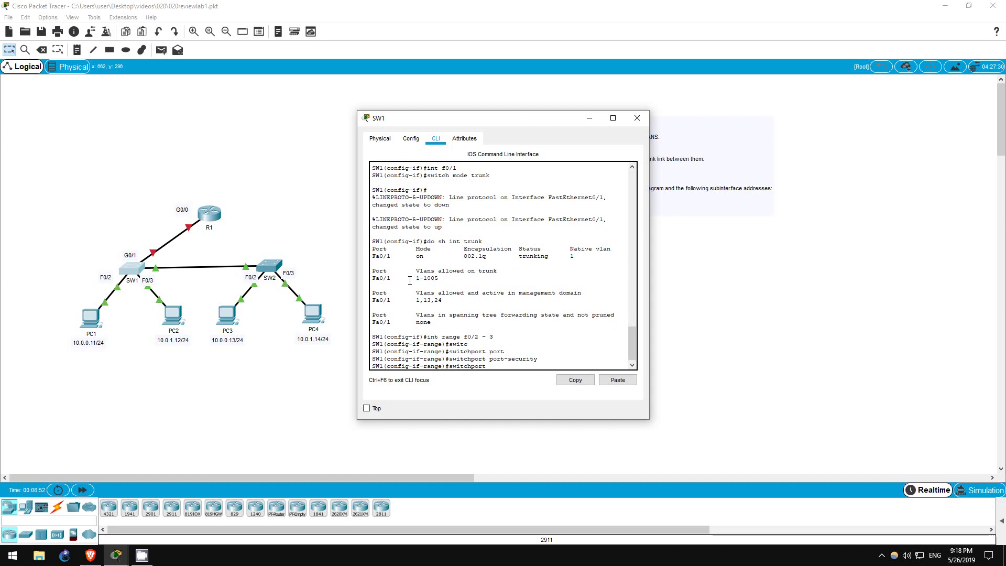
text(port)
key(Tab)
text(mac)
key(Tab)
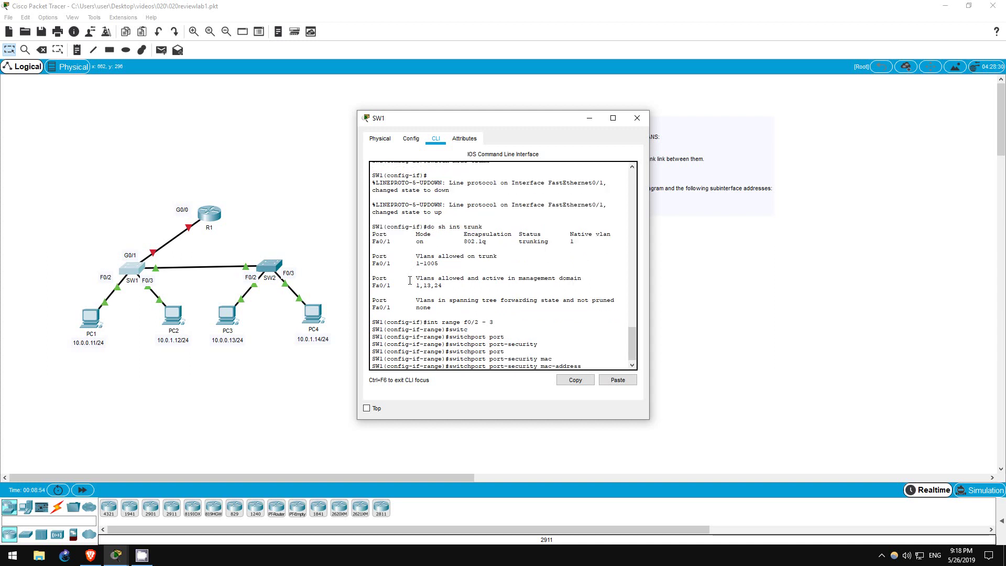
text(sticky)
key(Return)
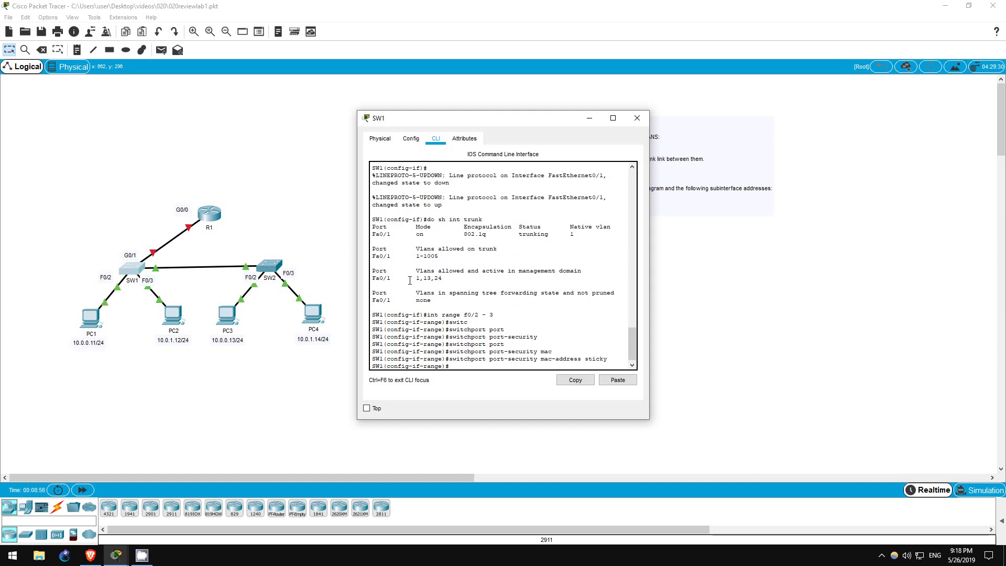
Step: Set the SW1 port-security violation mode to restrict
text(switch)
key(Tab)
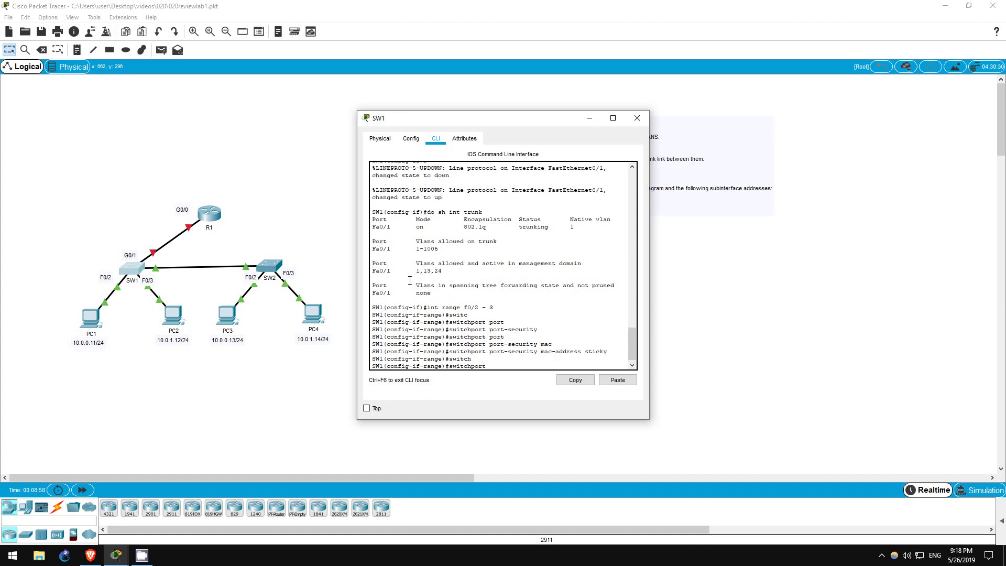
text(port)
key(Tab)
text(vio)
key(Tab)
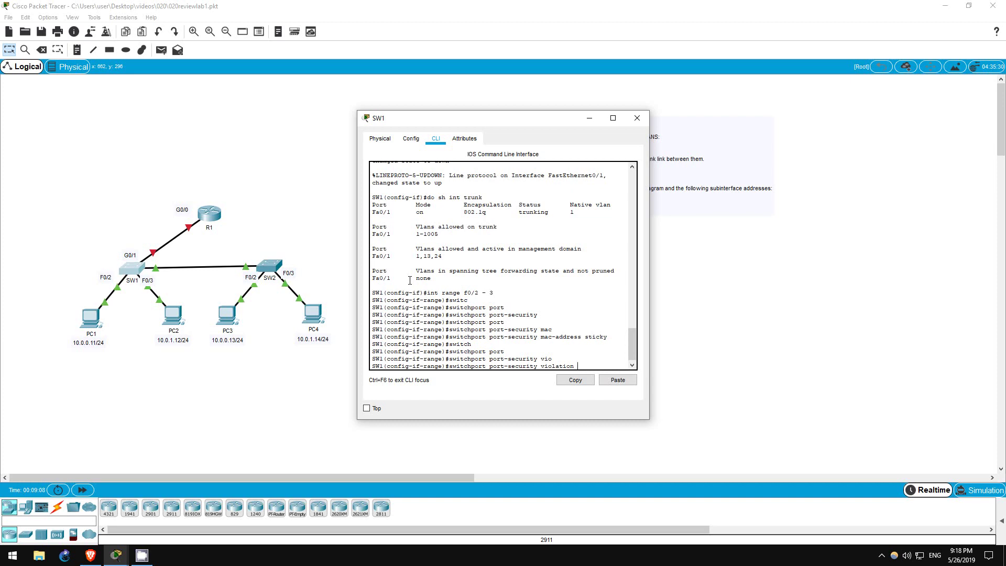
text(restrict)
key(Return)
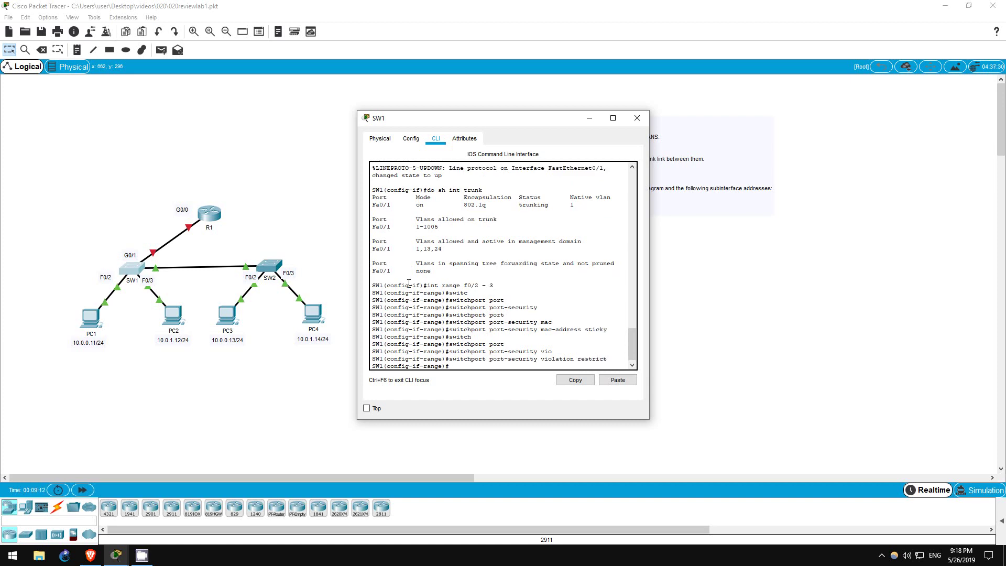
Step: In SW2's CLI, enable switchport port-security on interface range F0/2 - 3
click(273, 269)
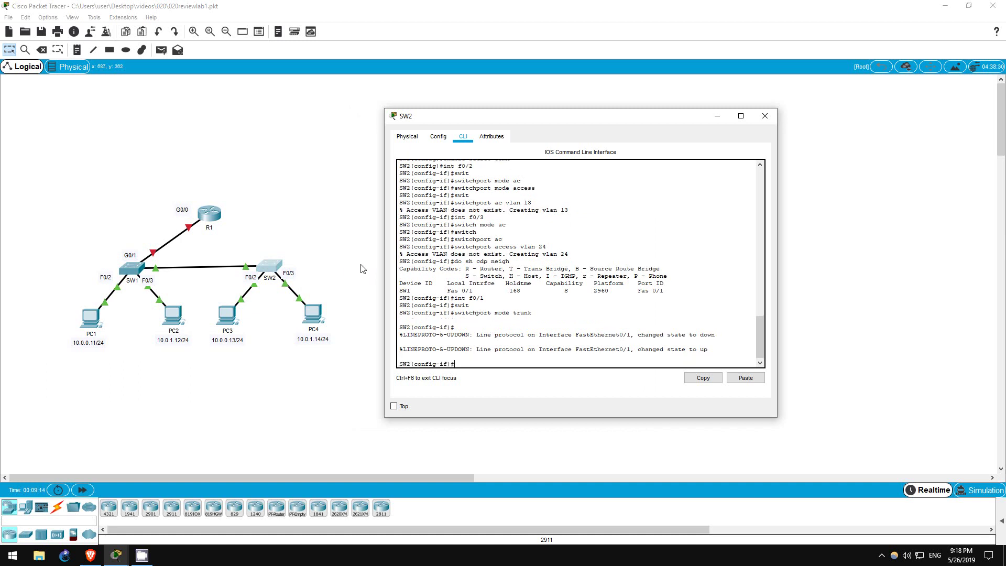
text(int range f0/2 - 3)
key(Return)
text(swit)
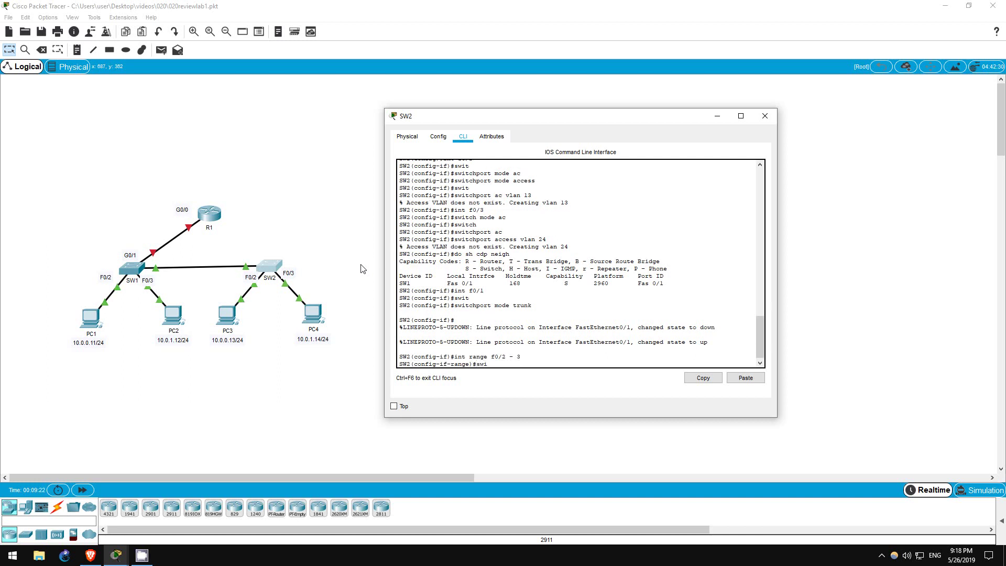
key(Tab)
text(port)
key(Tab)
key(Return)
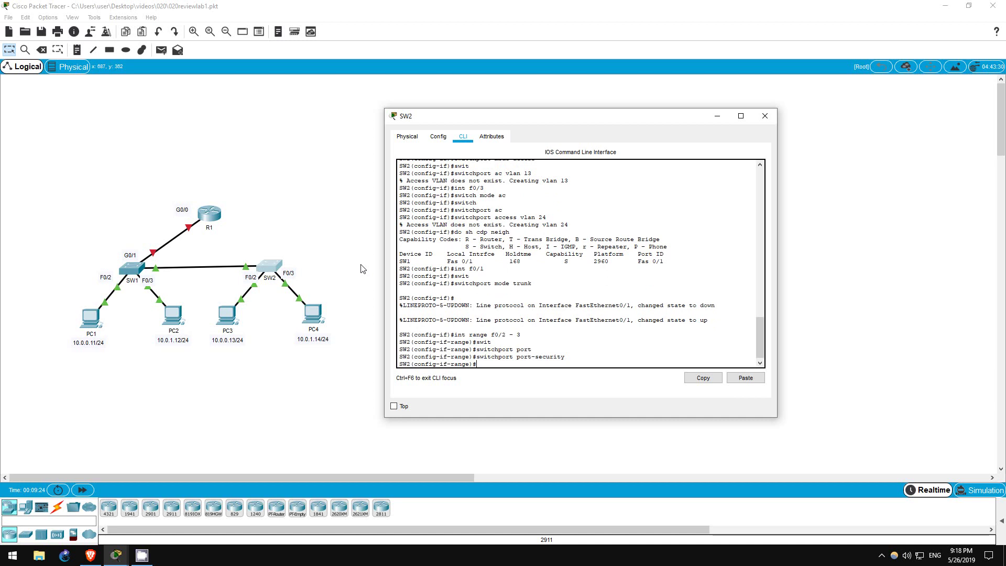
Step: Add sticky MAC learning and restrict violation mode on those ports, then close SW2's window
text(switch port mac sticky)
key(Return)
text(siwtch)
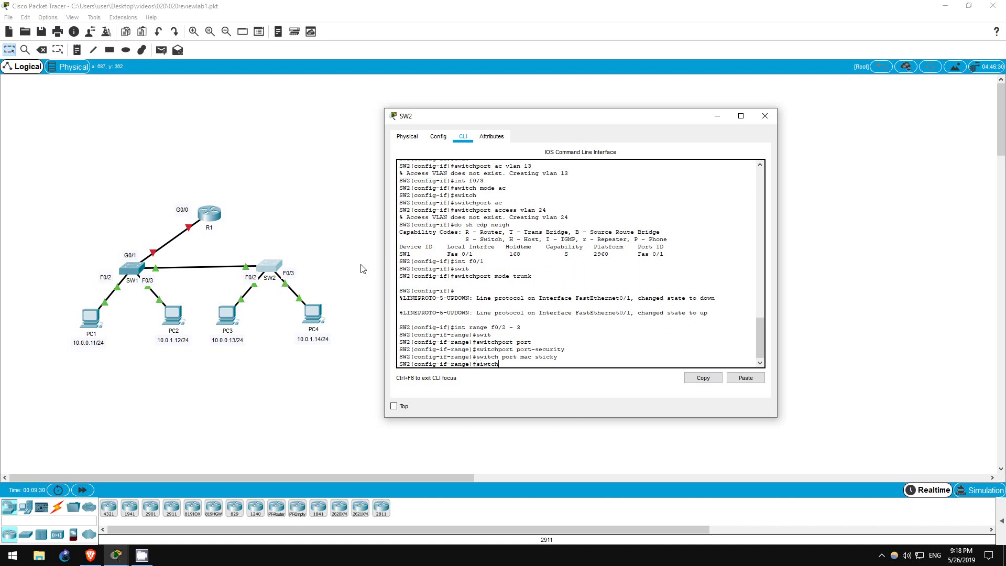
key(BackSpace)
key(BackSpace)
key(BackSpace)
key(BackSpace)
key(BackSpace)
text(wit)
key(Return)
text(switchport port)
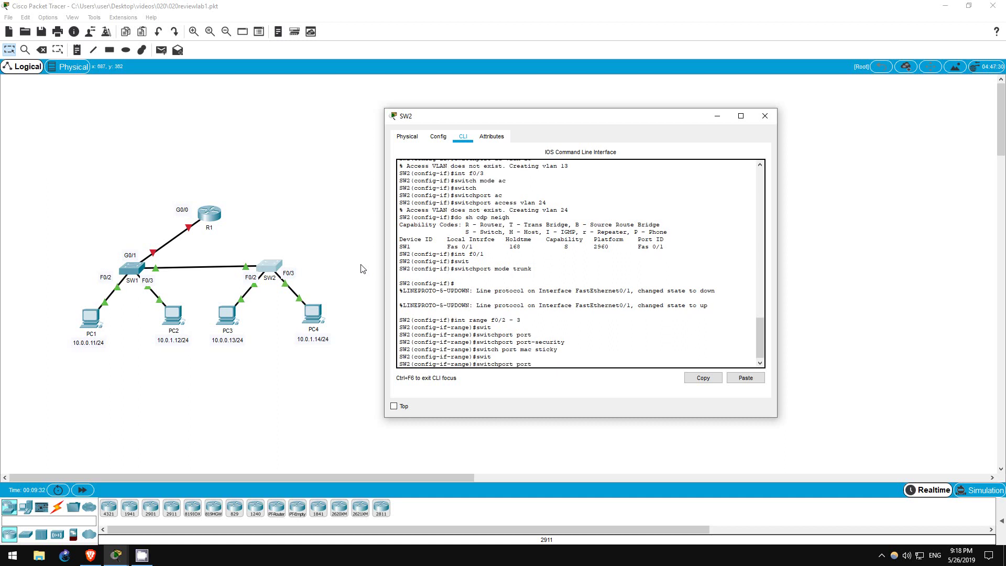
text( vio)
key(Tab)
text(res)
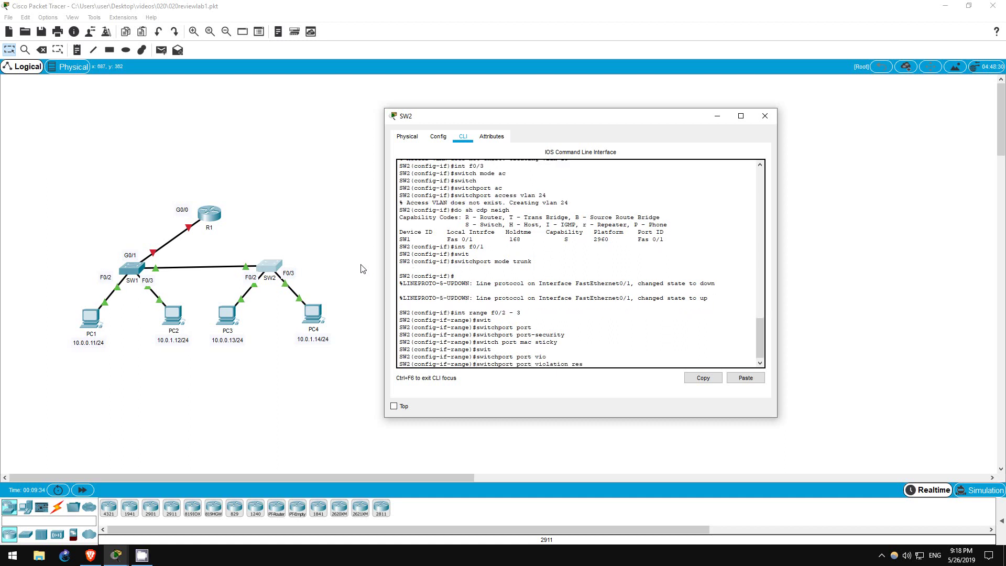
text(t)
key(Tab)
key(Return)
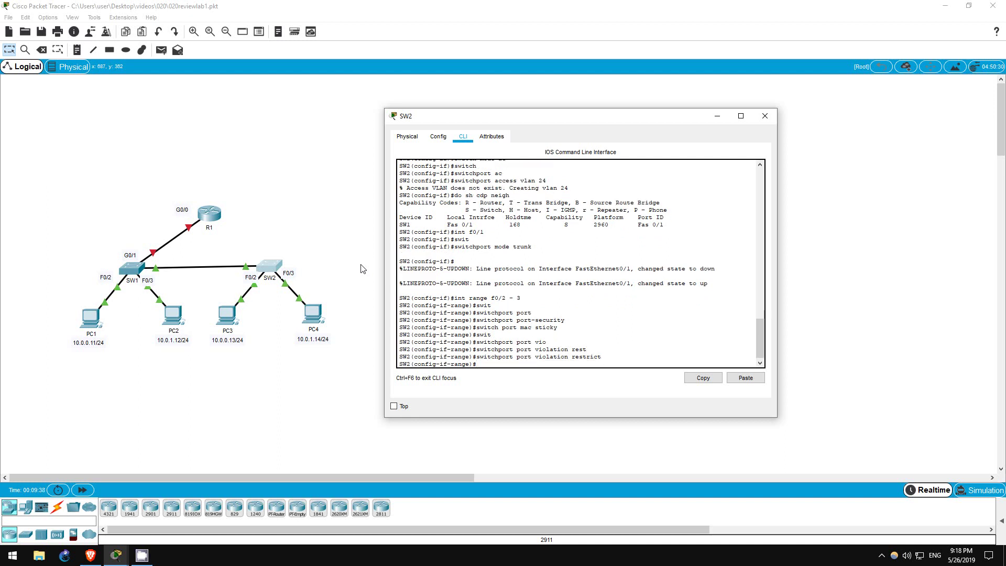
key(alt+F4)
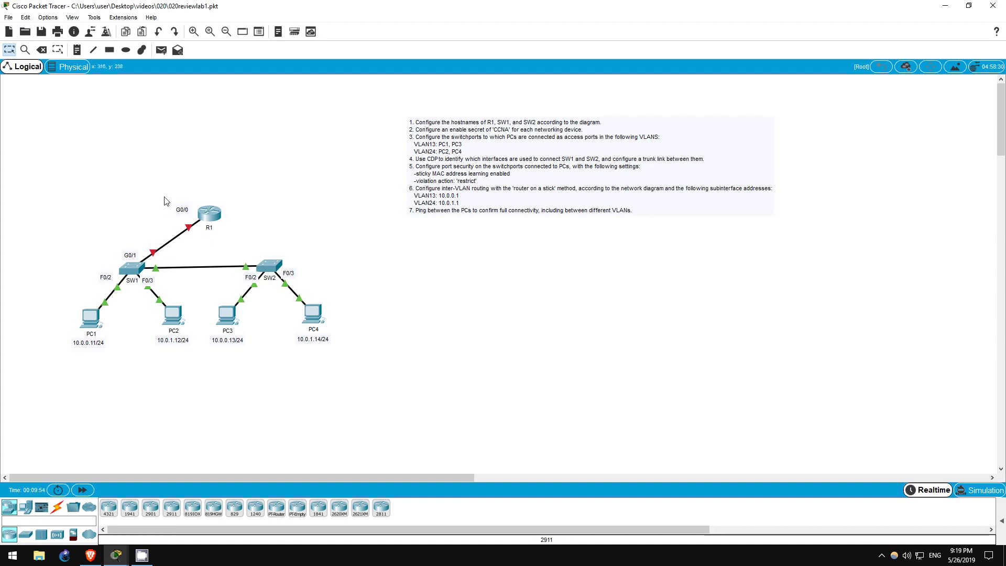
Step: In SW1's CLI, set interface G0/1 to switchport mode trunk
drag(162, 193, 237, 225)
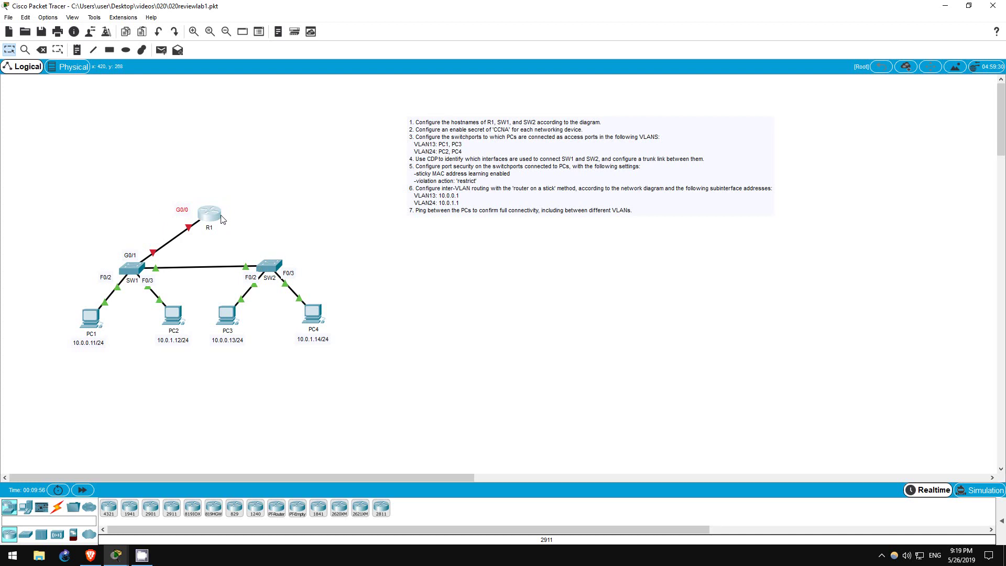
drag(116, 242, 187, 261)
click(111, 242)
click(133, 269)
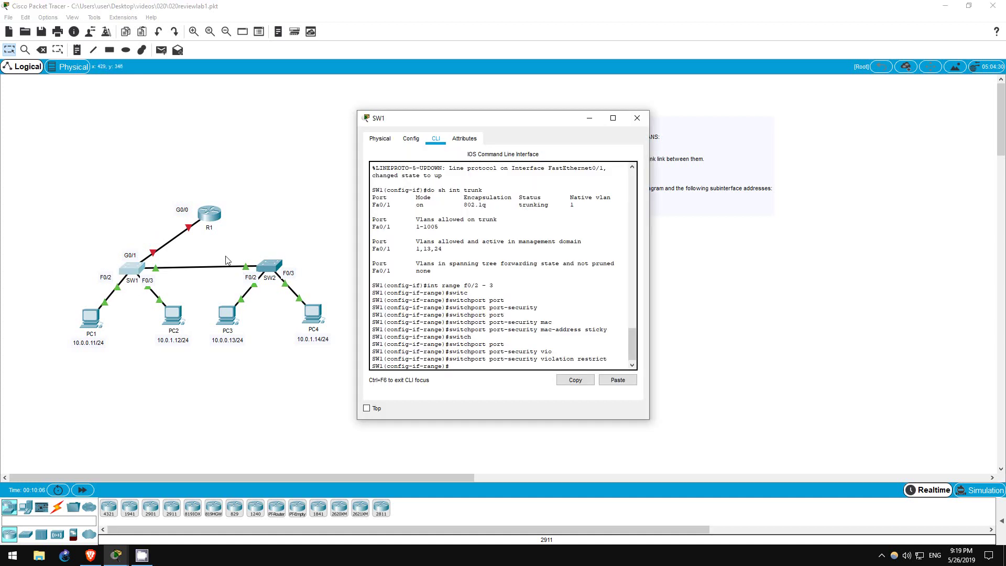
text(g0/1)
key(Return)
key(Return)
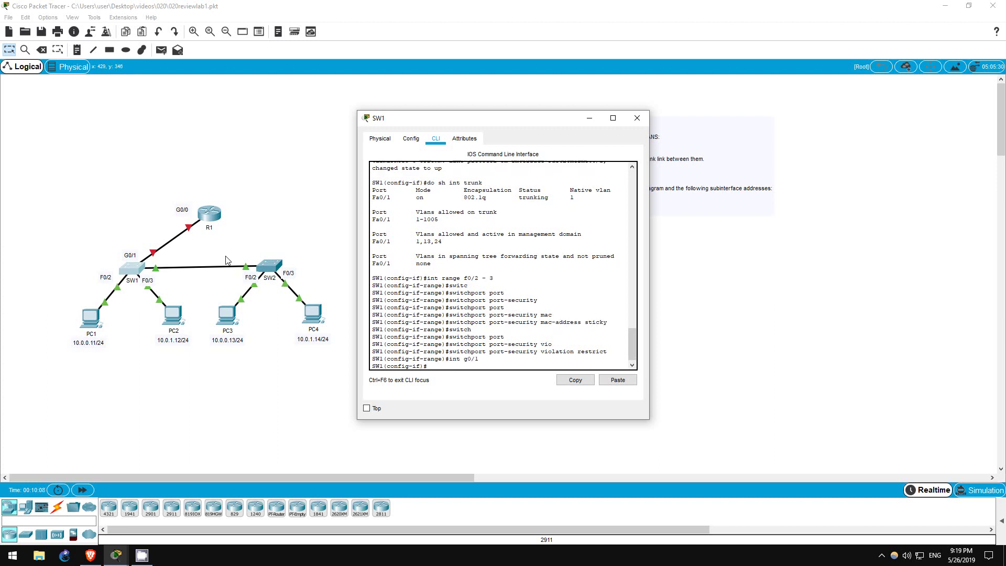
text(switch mode trunk)
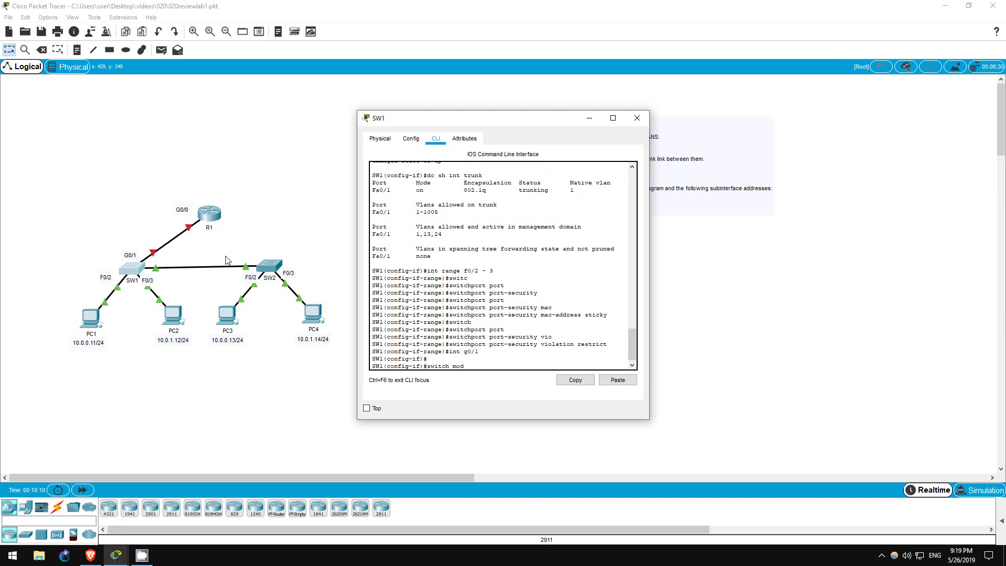
key(Return)
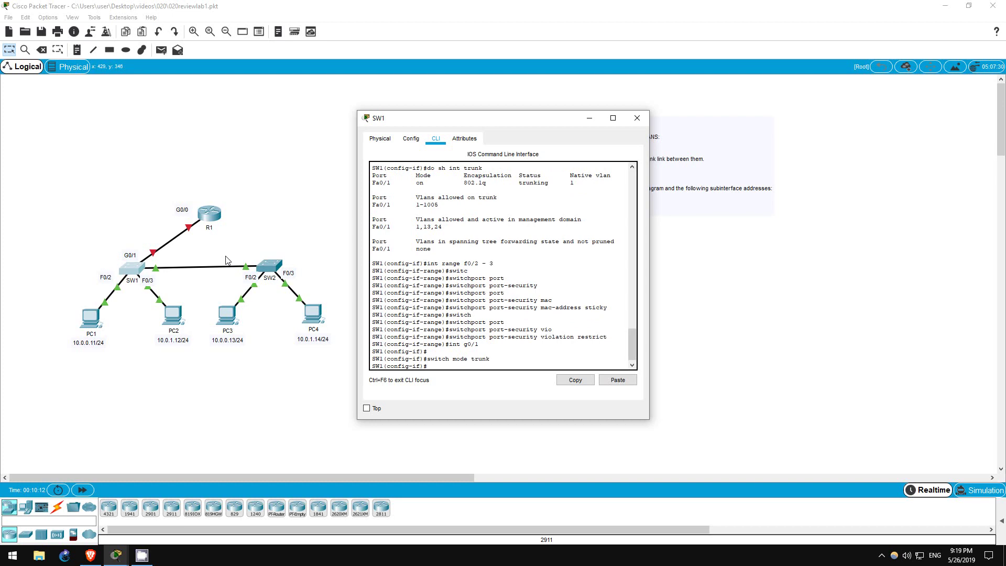
Step: In R1's CLI, enable interface G0/0 with no shutdown
click(210, 223)
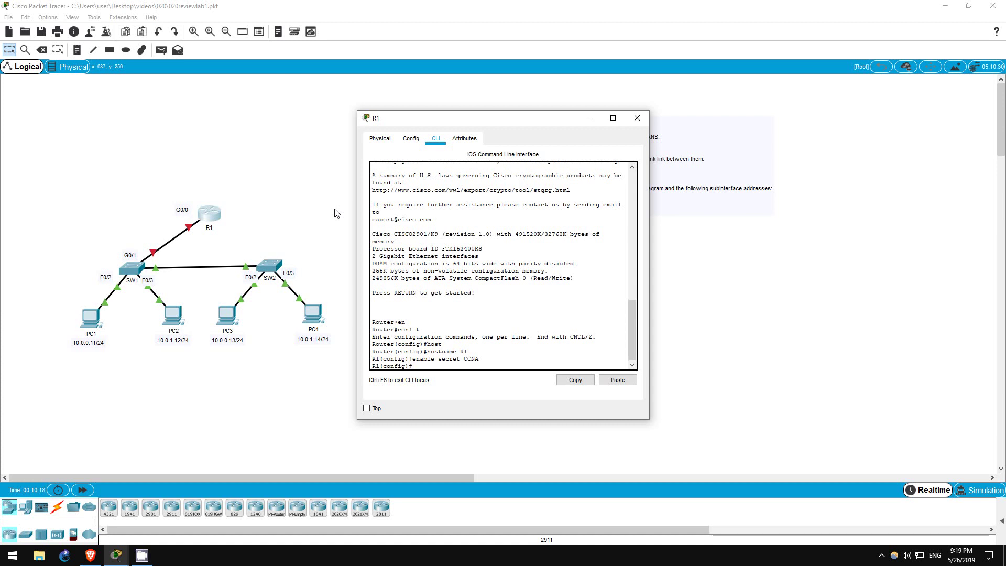
text(int g0/0)
key(Return)
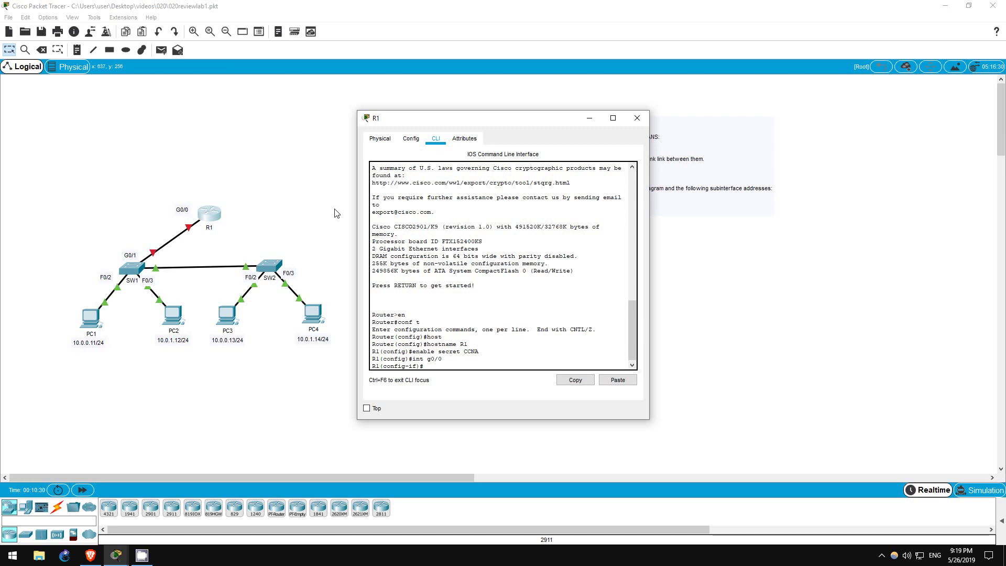
text(shut)
key(Tab)
key(Return)
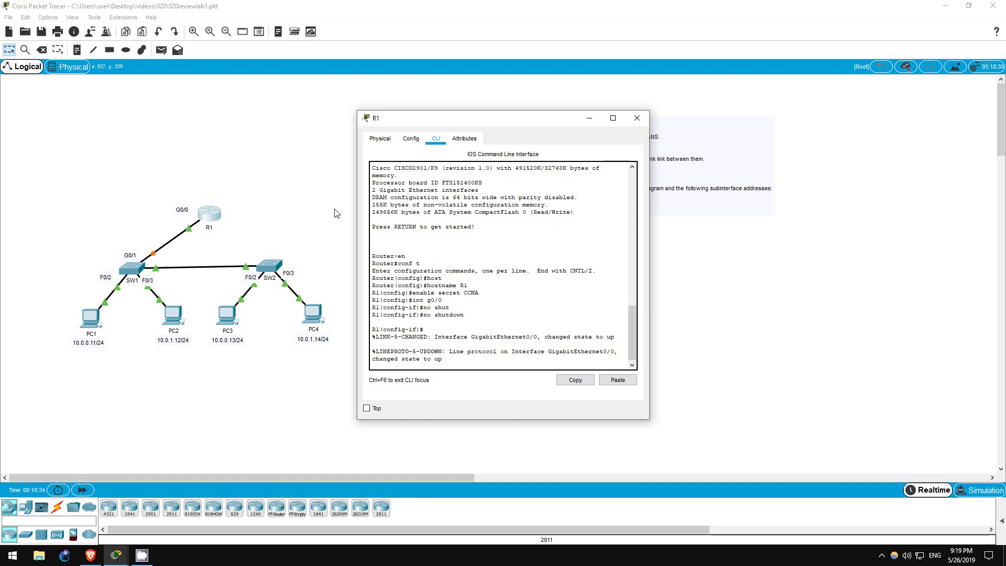
key(Return)
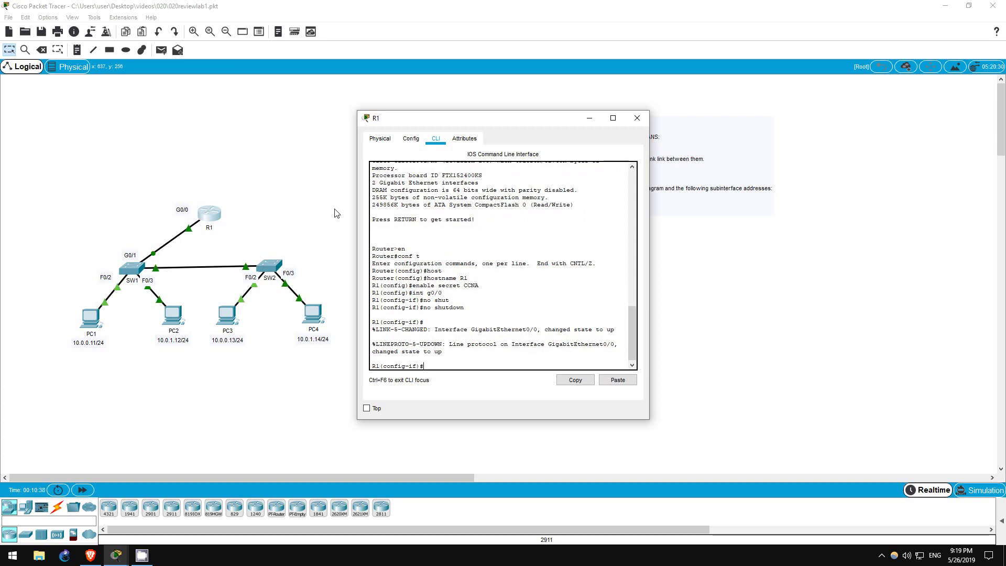
Step: Create R1 subinterface G0/0.13 with dot1Q encapsulation for VLAN 13
text(i)
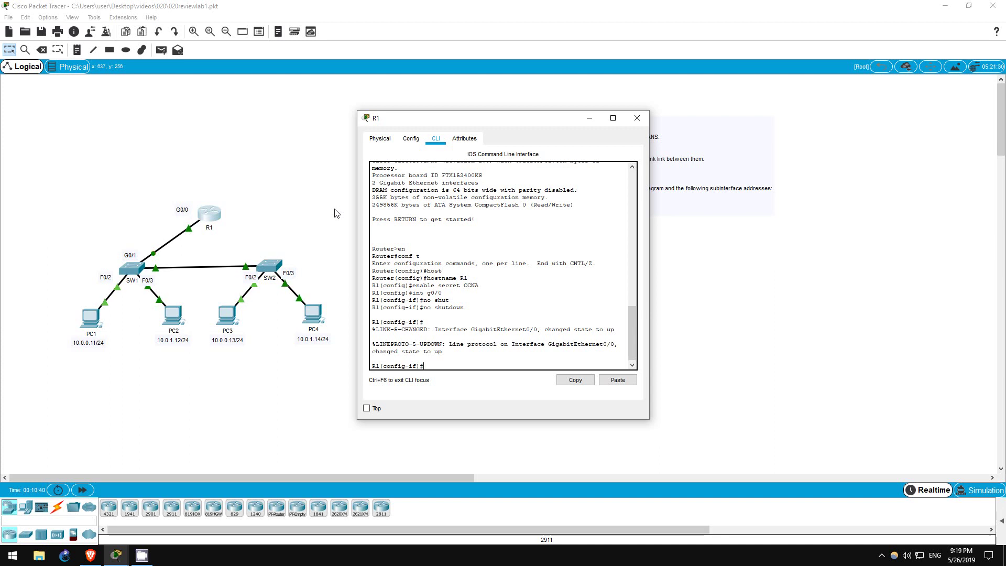
text(nt g0/0)
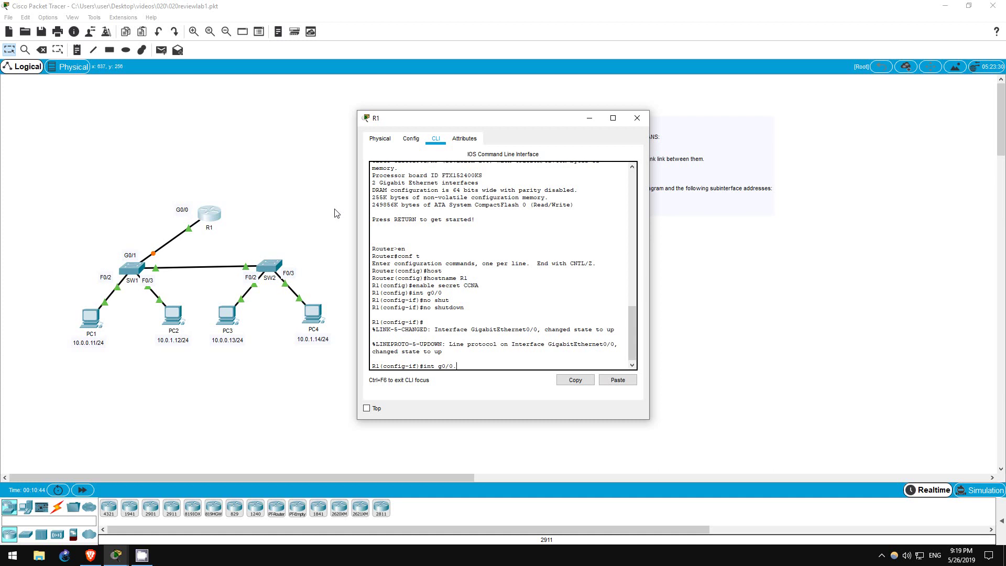
text(.13)
key(Return)
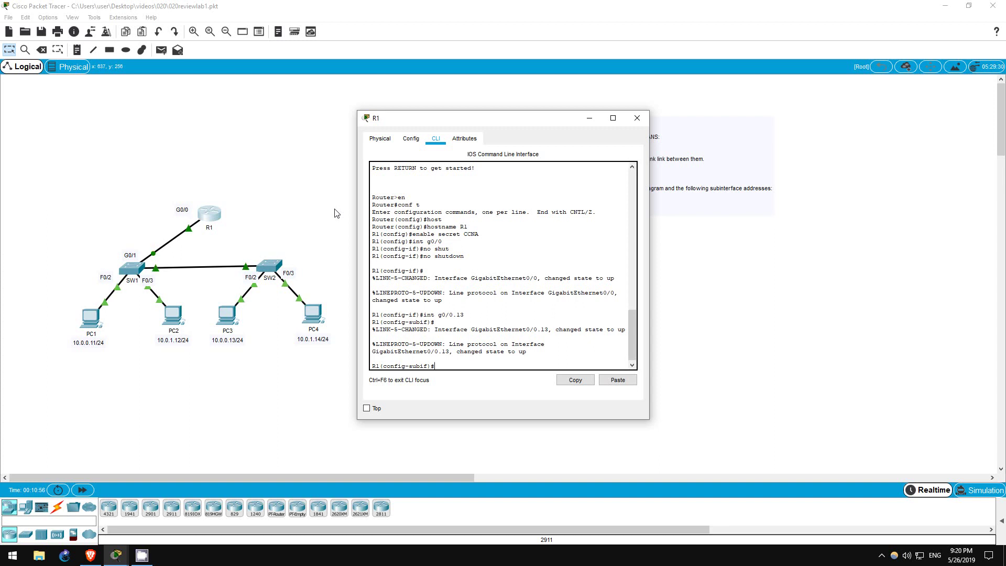
text(nca)
key(Tab)
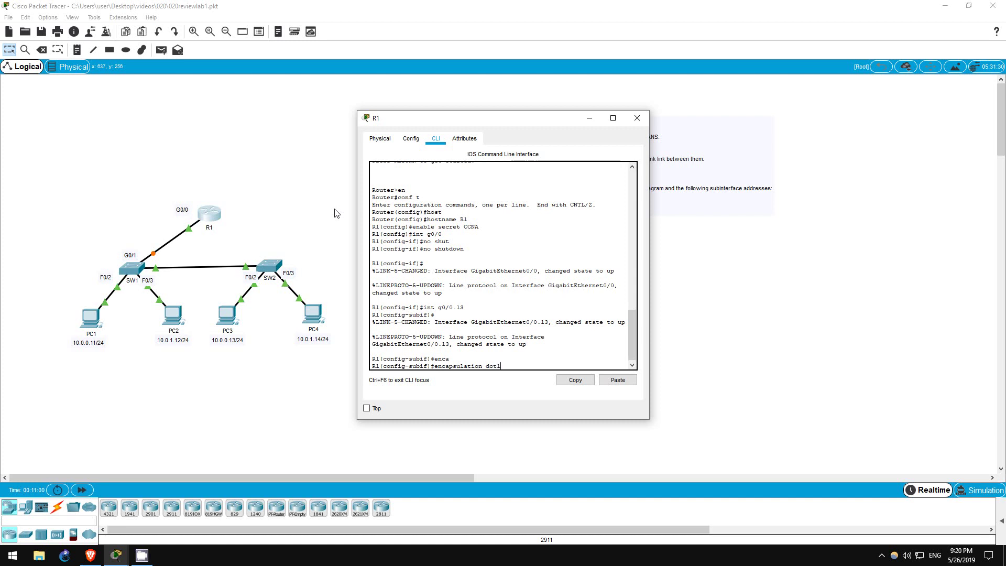
text(dot1q 13)
key(Return)
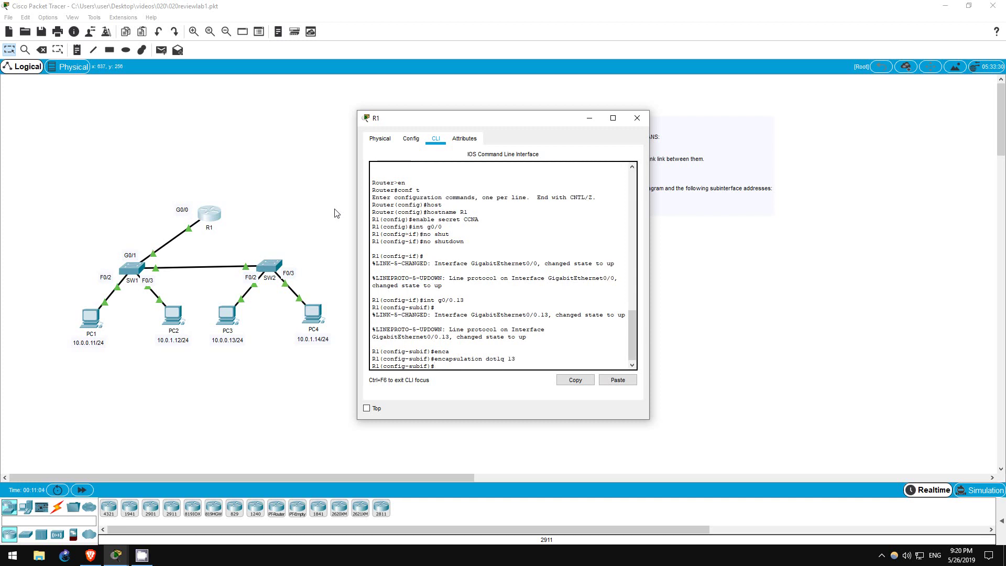
Step: Assign G0/0.13 address 10.0.0.1 255.255.255.0 and start subinterface G0/0.24
text(ip)
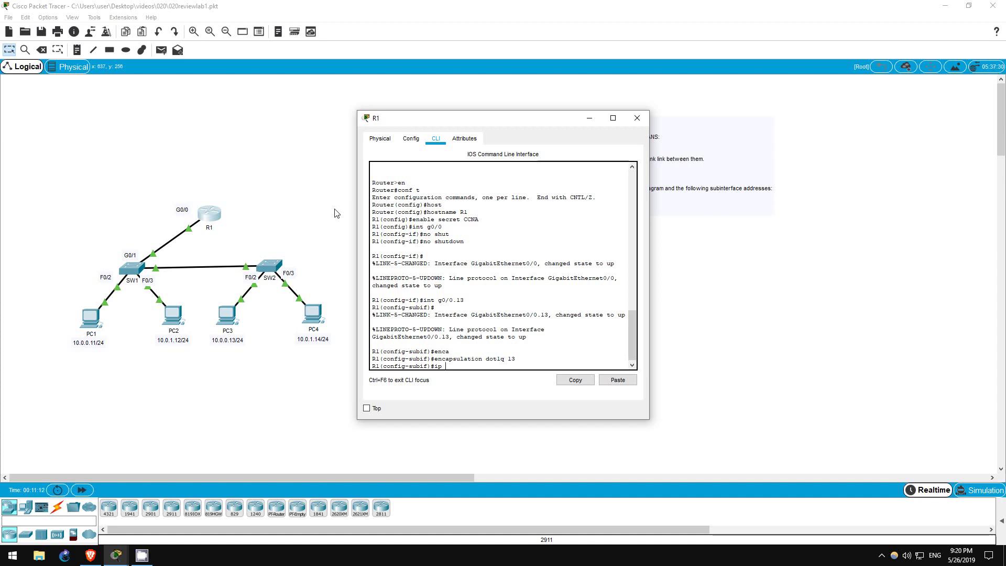
text(add 10.0.0.1 255)
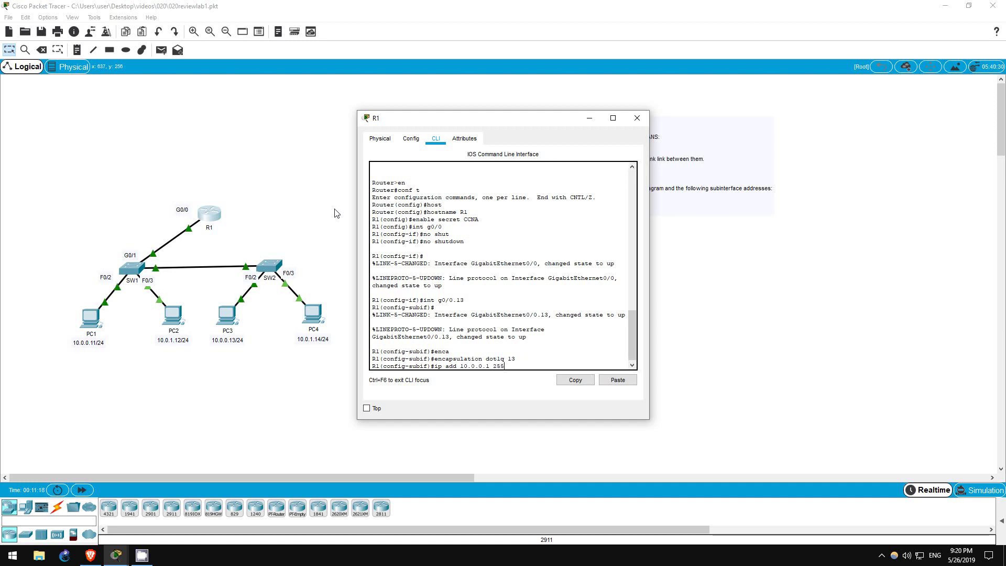
text(.255.255.0)
key(Return)
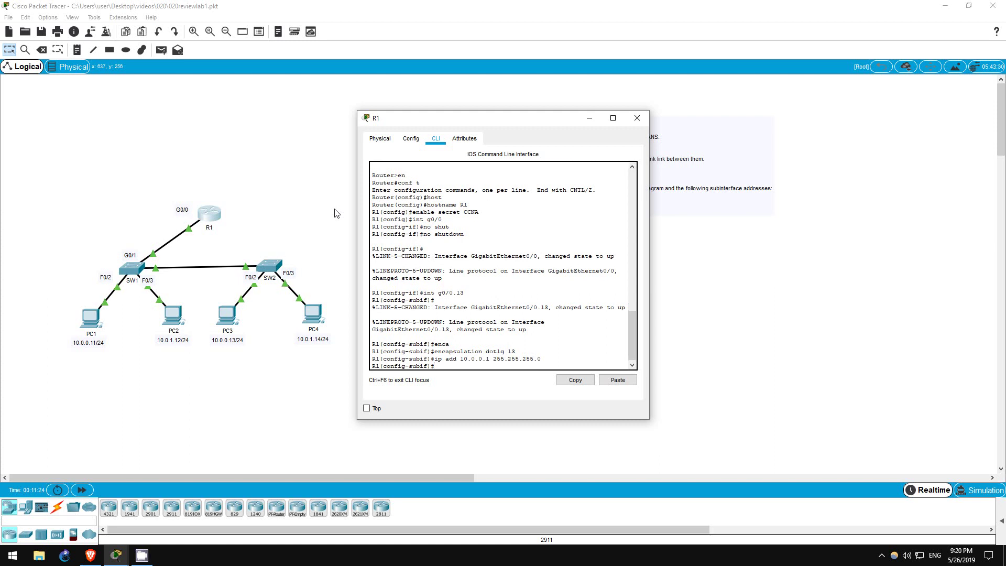
text(int g0/0)
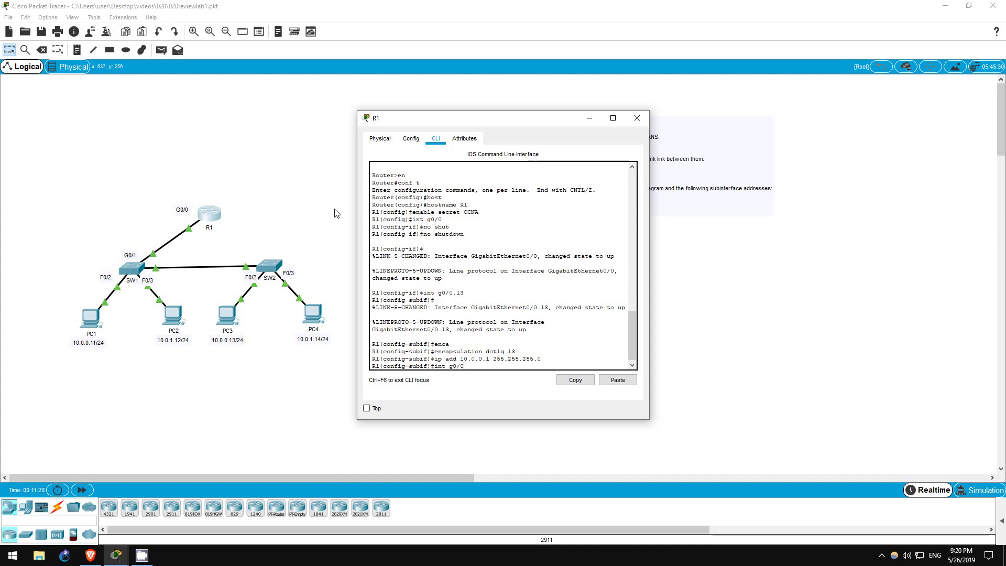
text(.24)
Step: Give R1's G0/0.24 encapsulation dot1q 24 and IP 10.0.1.1 255.255.255.0
key(Return)
text(e)
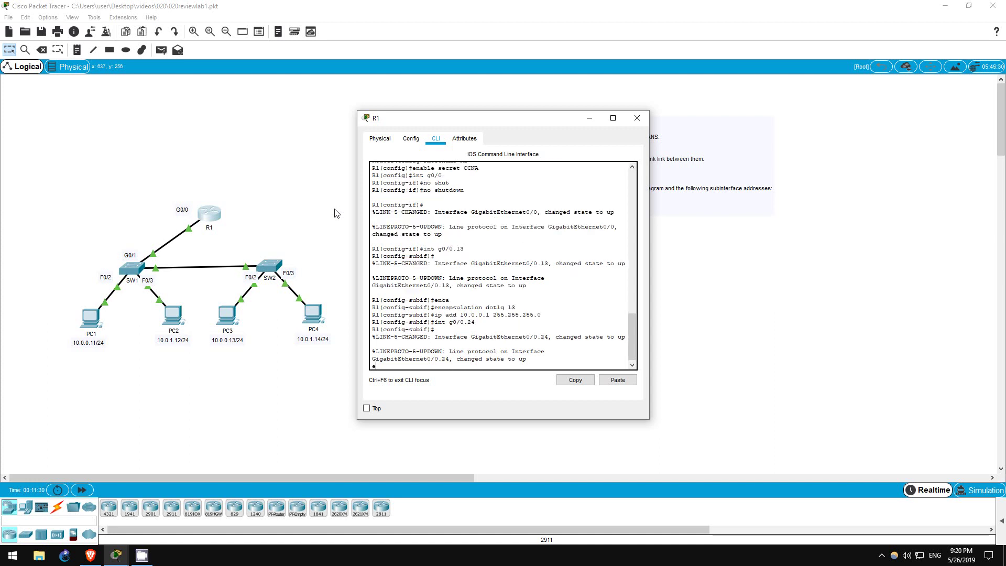
text(ncap)
key(Tab)
text(dot1q )
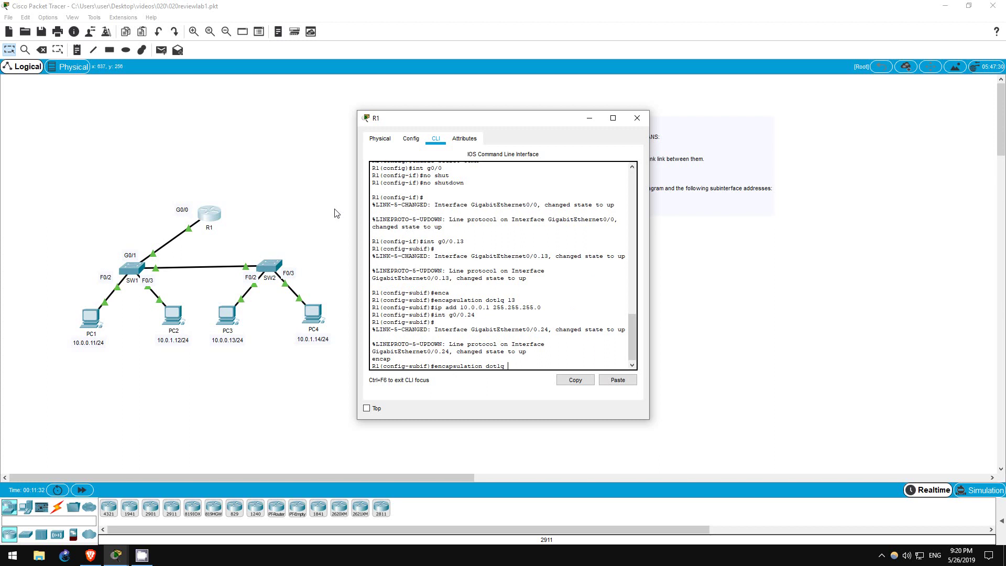
text(24)
key(Return)
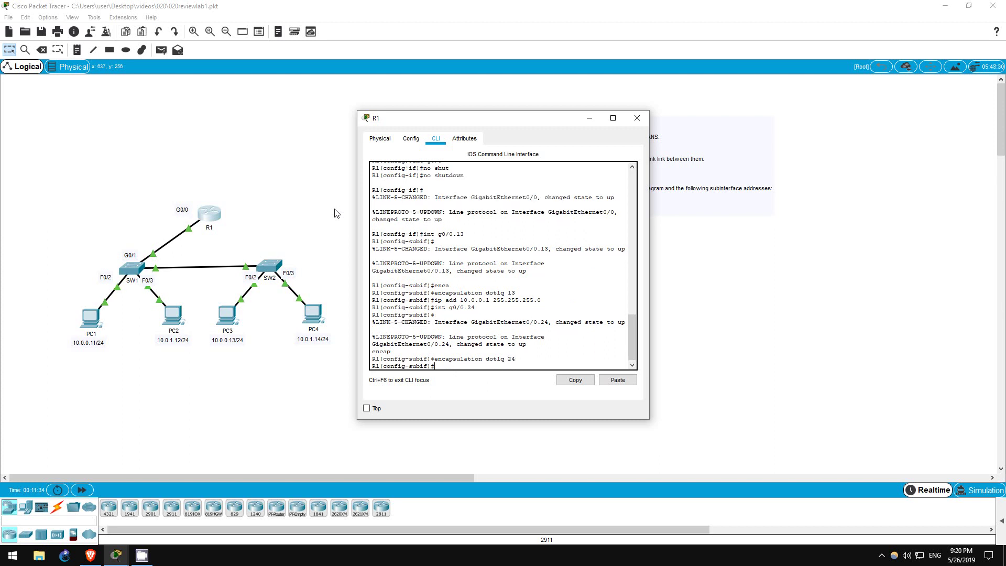
text(ip add 10.0.1.1 255.255.255.0)
key(Return)
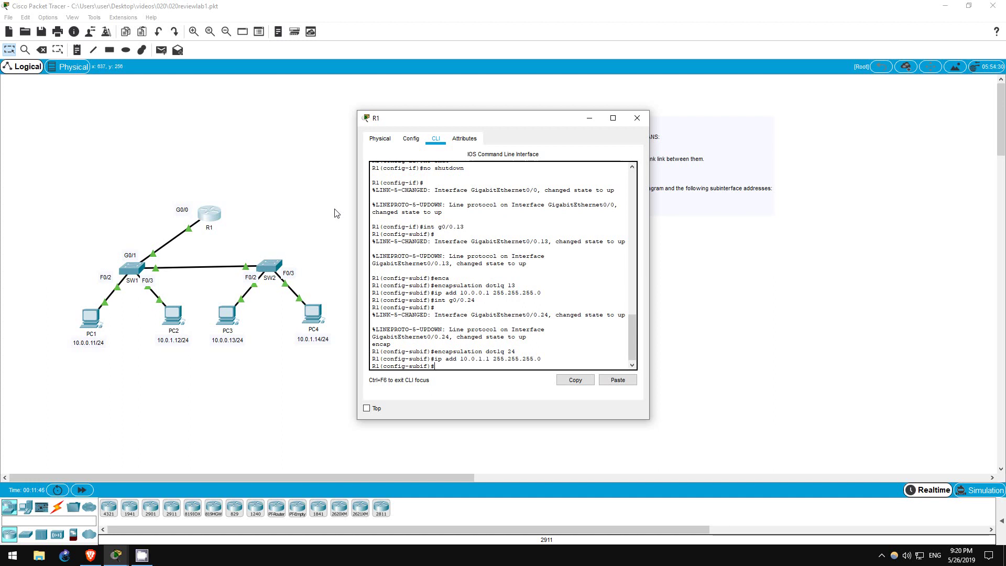
Step: Close R1's window and ping PC2 at 10.0.1.12 from PC1's Command Prompt
click(589, 119)
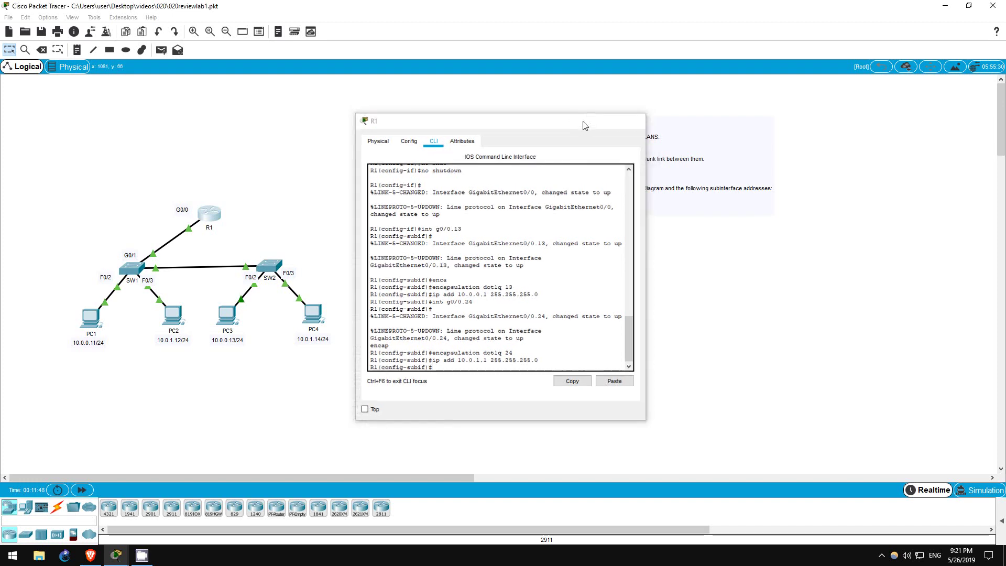
click(99, 321)
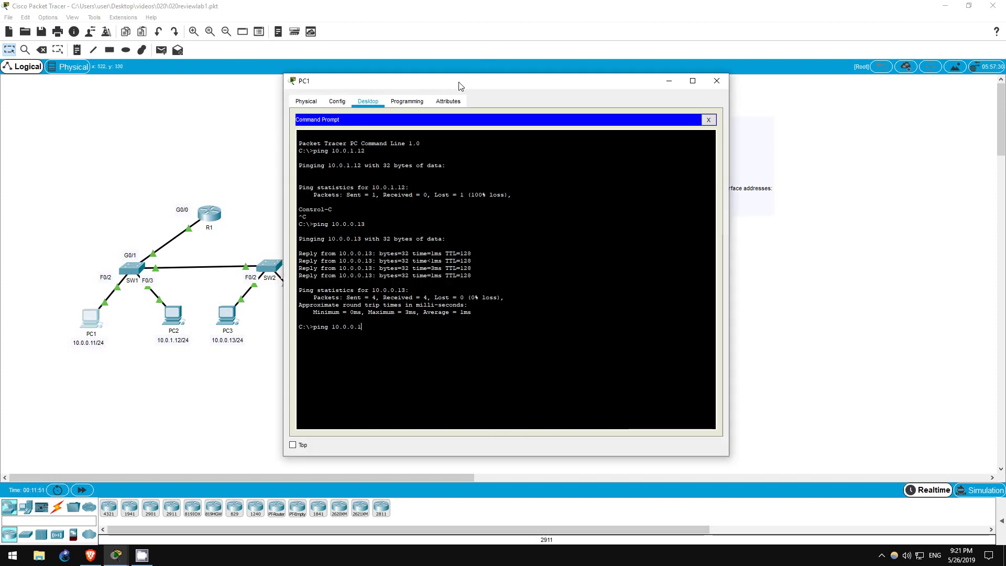
drag(459, 85, 583, 70)
key(BackSpace)
key(BackSpace)
key(BackSpace)
key(BackSpace)
key(BackSpace)
key(BackSpace)
key(BackSpace)
key(BackSpace)
key(BackSpace)
key(BackSpace)
key(BackSpace)
key(BackSpace)
key(BackSpace)
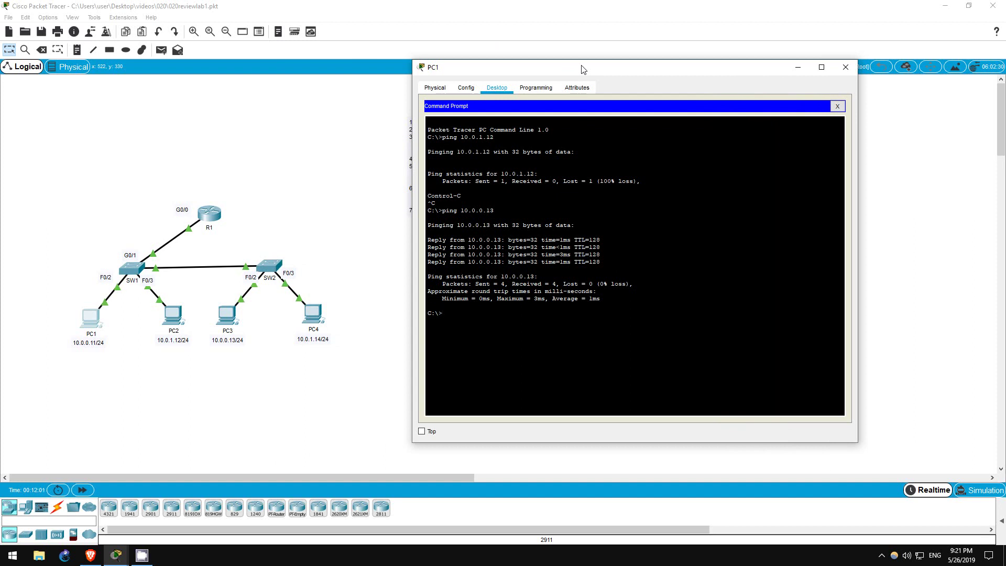
text(ping 10.0.1.12)
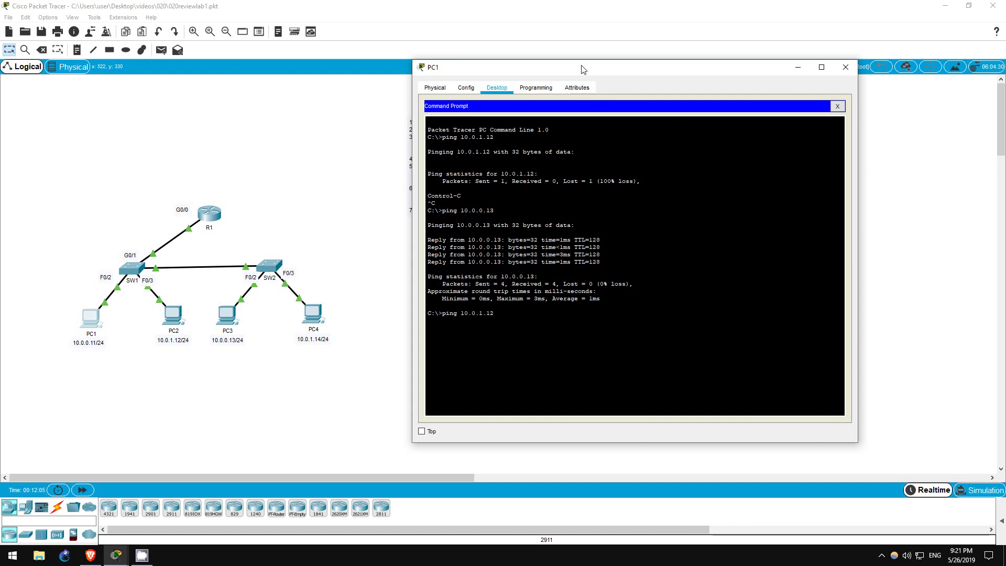
key(Return)
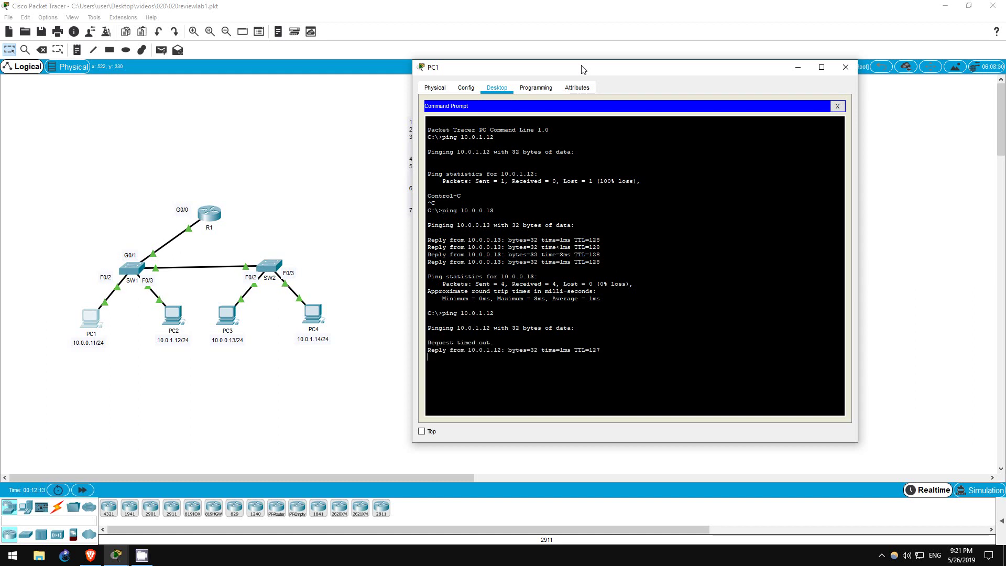
Step: From PC1, ping PC3 at 10.0.0.13 and PC4 at 10.0.1.14
key(Return)
key(Up)
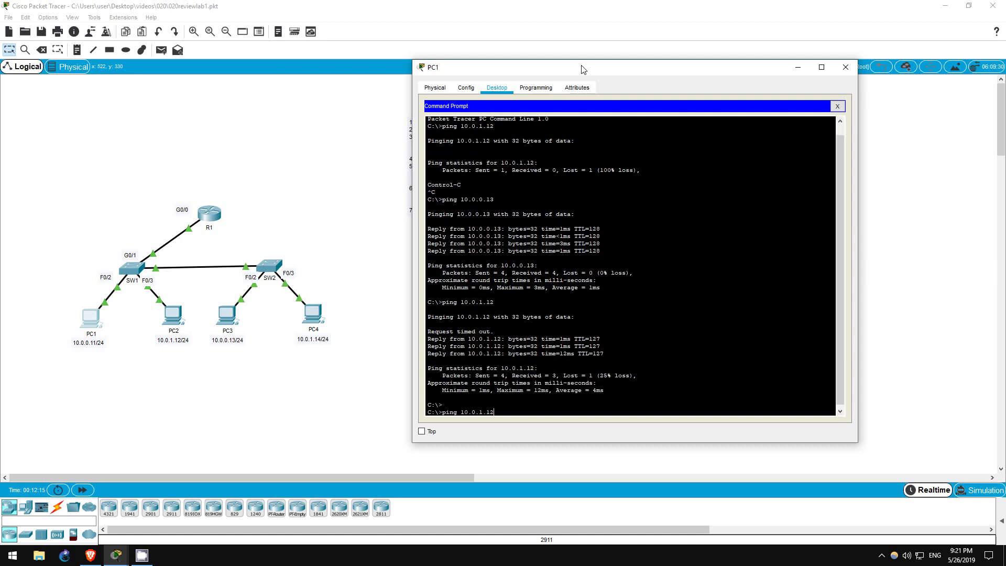
key(BackSpace)
key(BackSpace)
text(0.13)
key(Return)
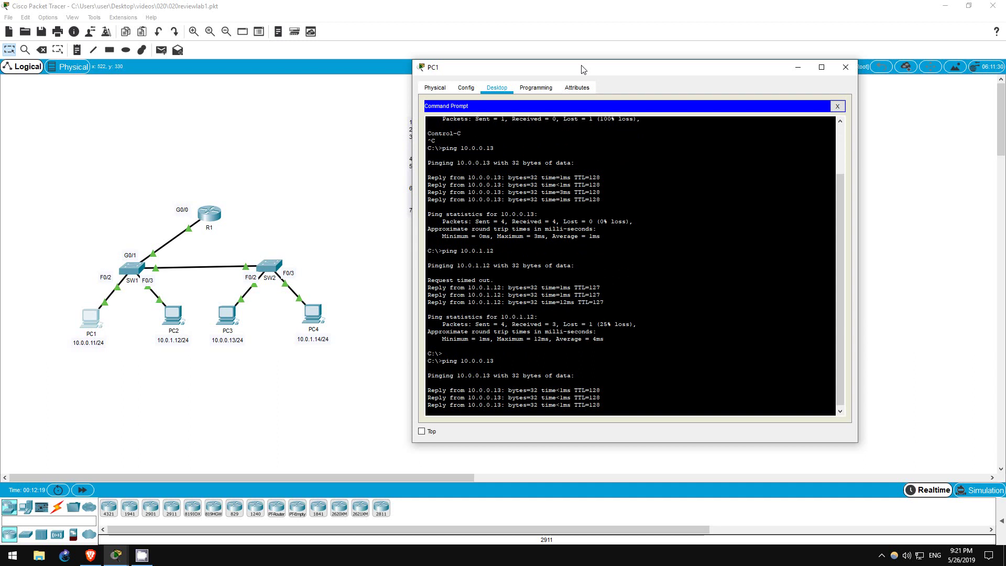
key(Up)
key(BackSpace)
key(BackSpace)
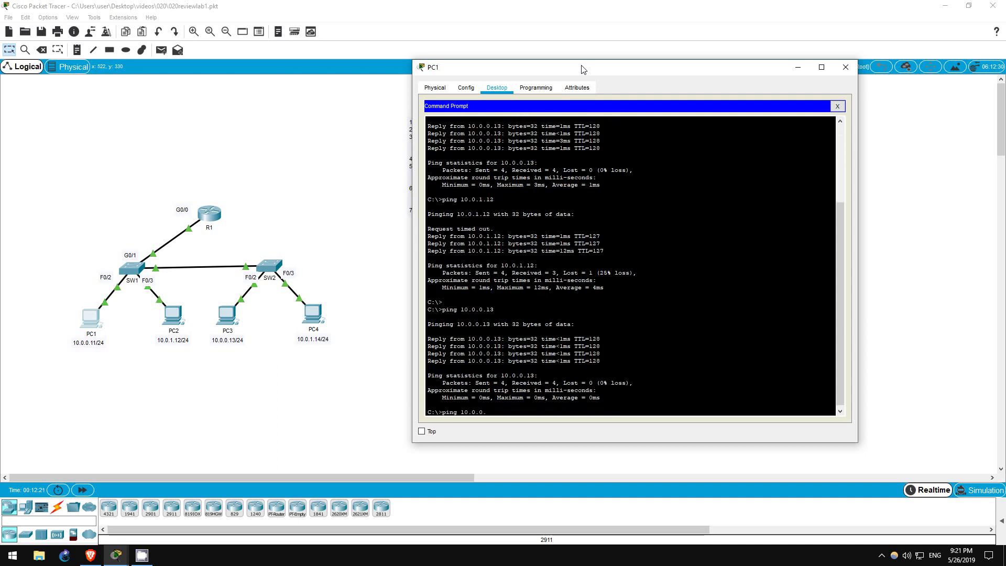
text(14)
key(Return)
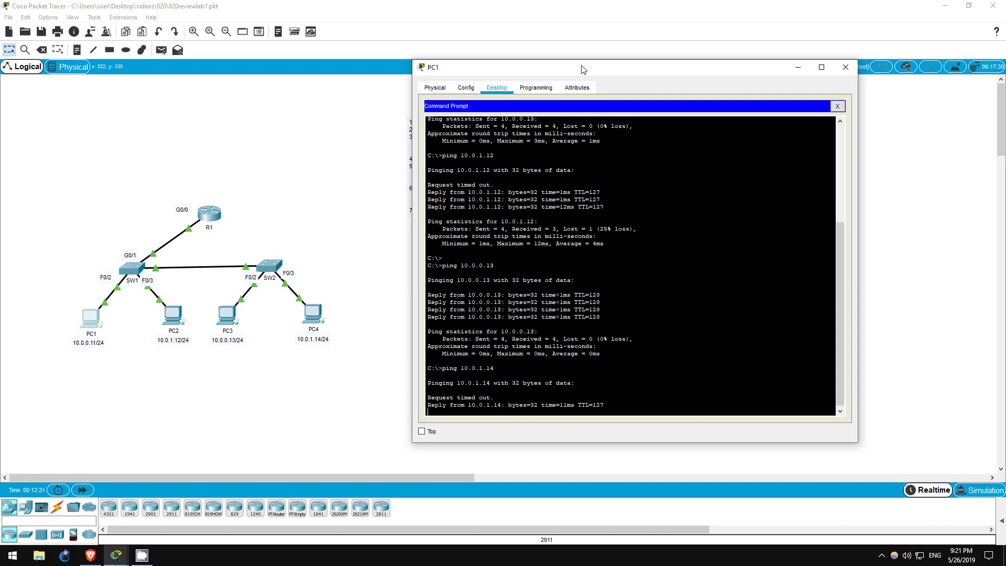
Step: From PC2's Command Prompt, ping PC1 at 10.0.0.11
click(178, 323)
drag(448, 87, 572, 89)
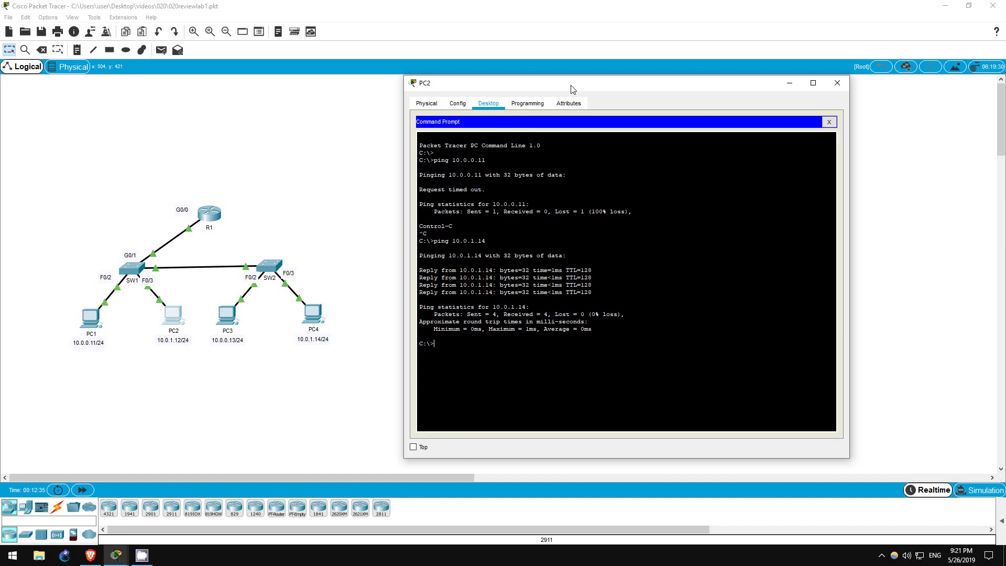
text(ping 10.0.0.11)
key(Return)
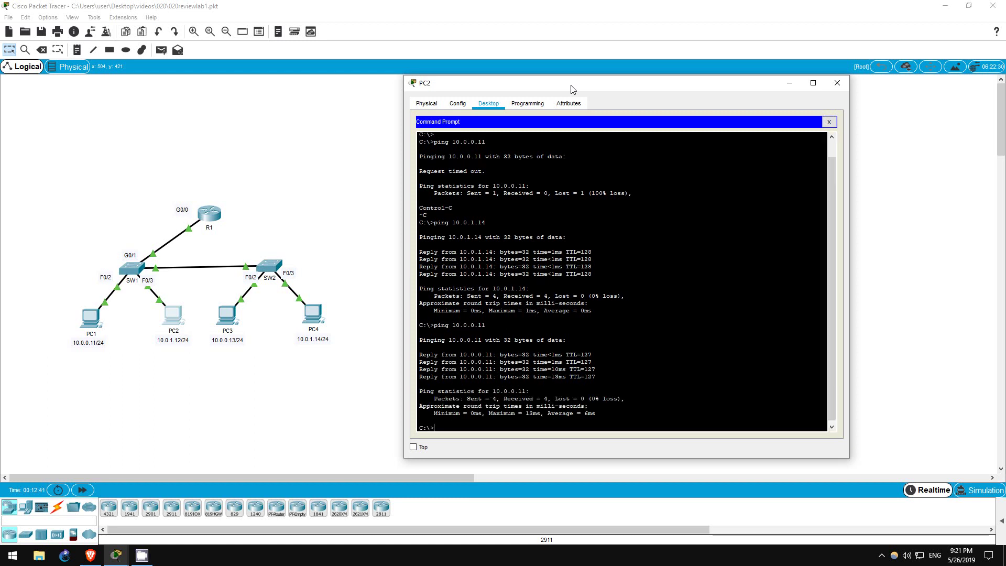
Step: From PC2, ping 10.0.0.13 and then 10.0.0.14
key(Up)
key(BackSpace)
text(3)
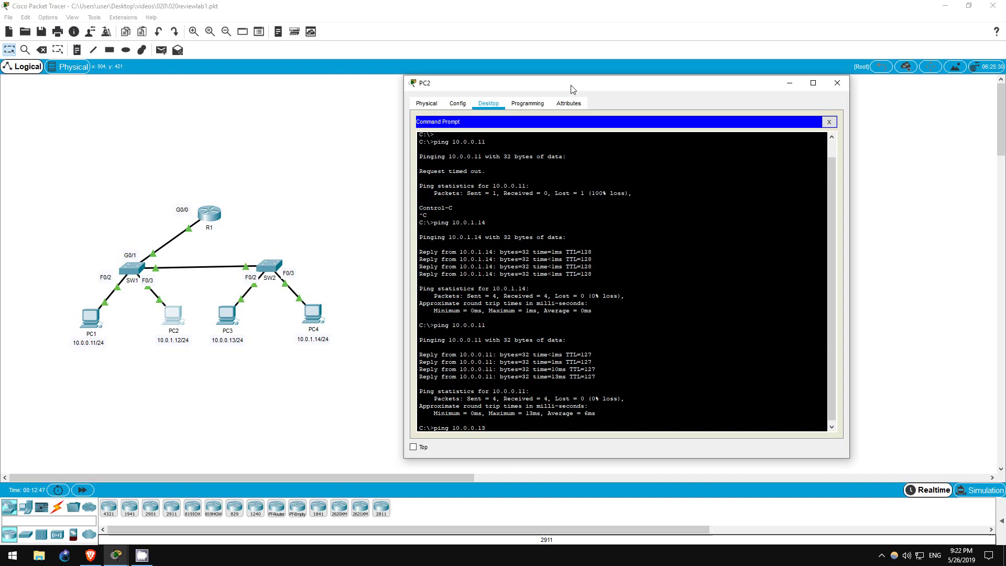
key(Return)
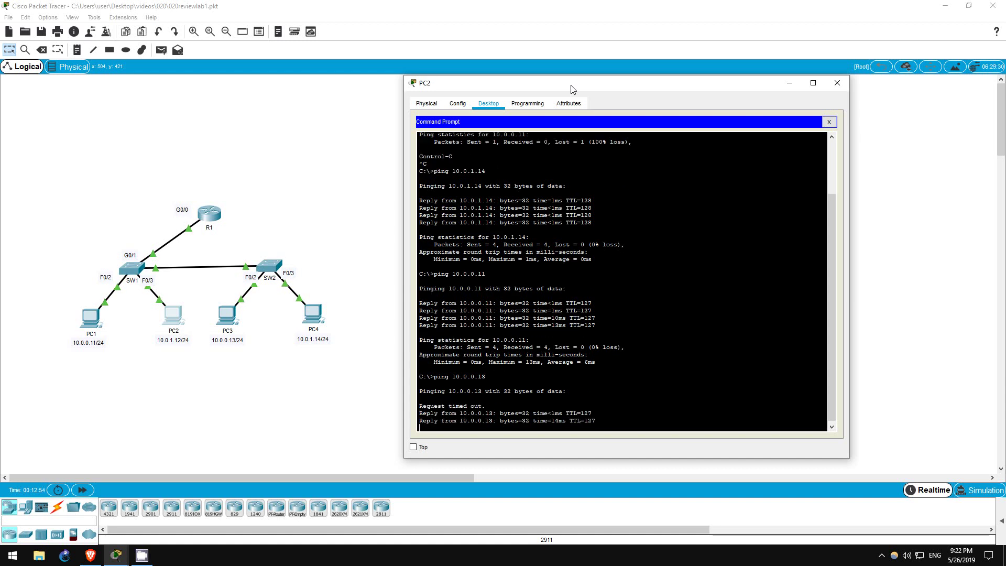
text(ping 10.0.0.1)
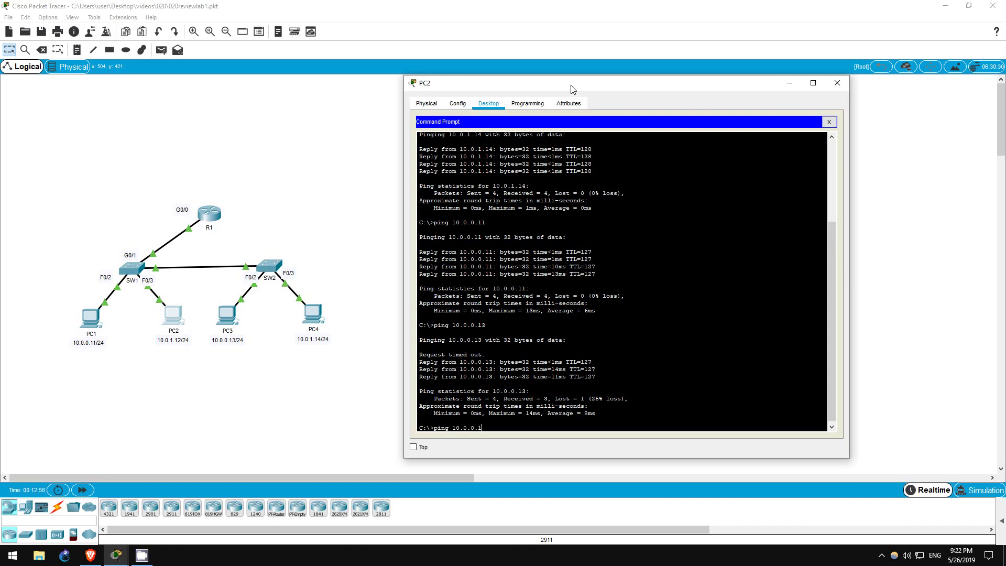
text(4)
key(Return)
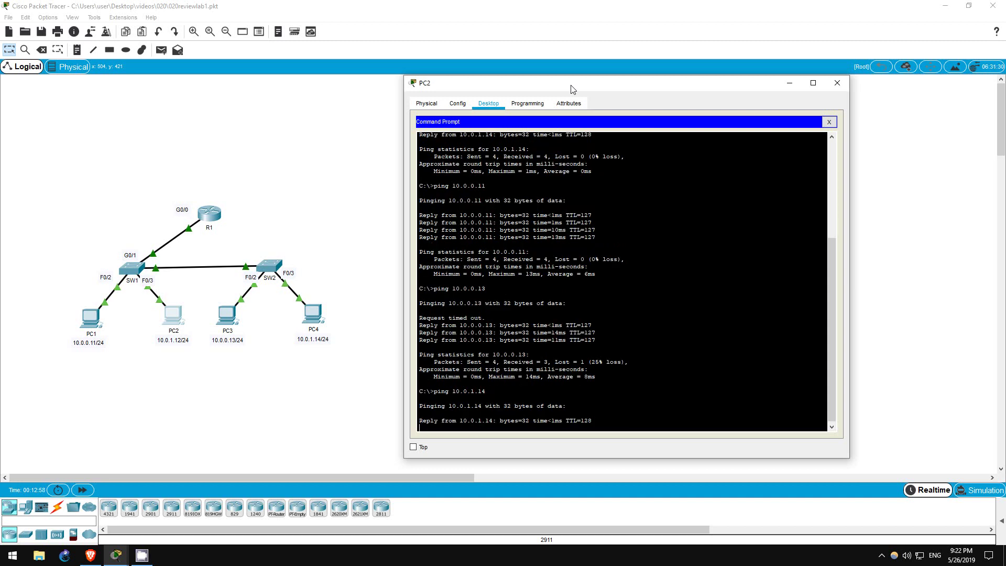